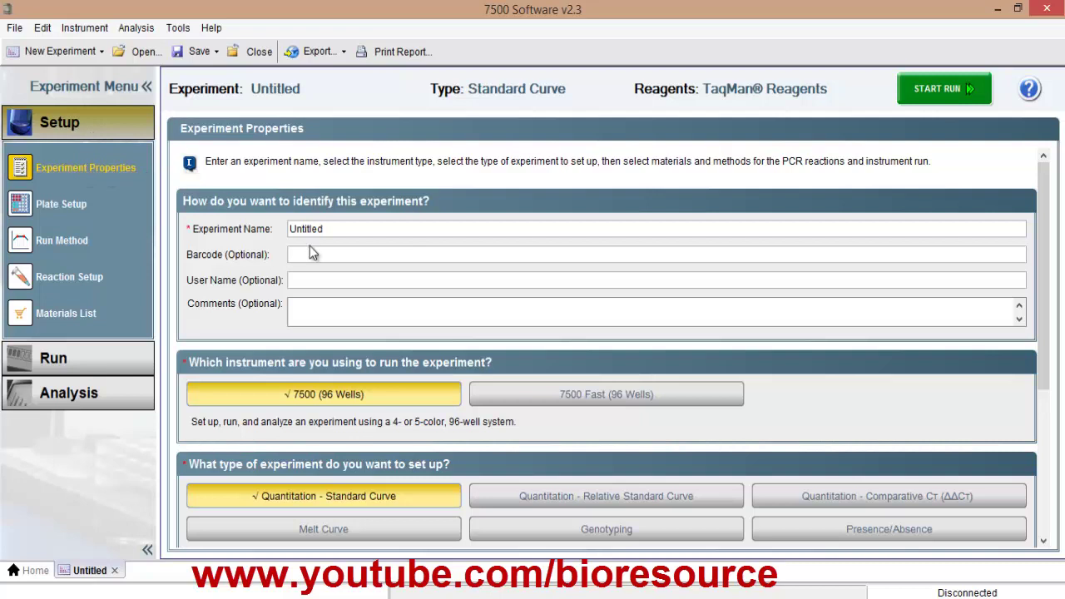
# - Rename the experiment to '23-03-2020 Testexperiment 1' and review the Experiment Properties settings
pyautogui.click(336, 229)
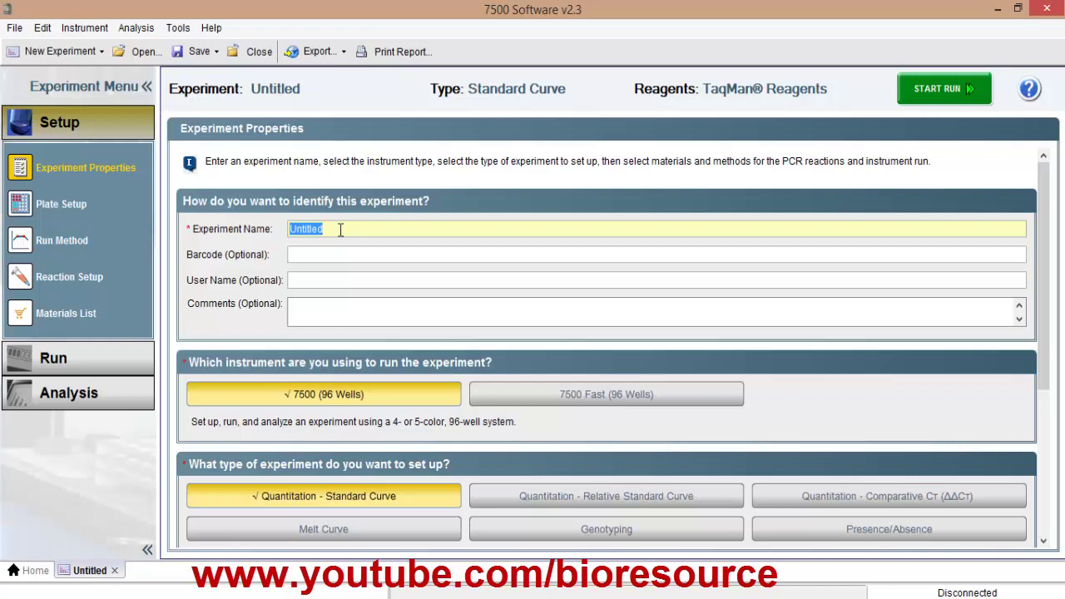
pyautogui.write('23-03-2020 ')
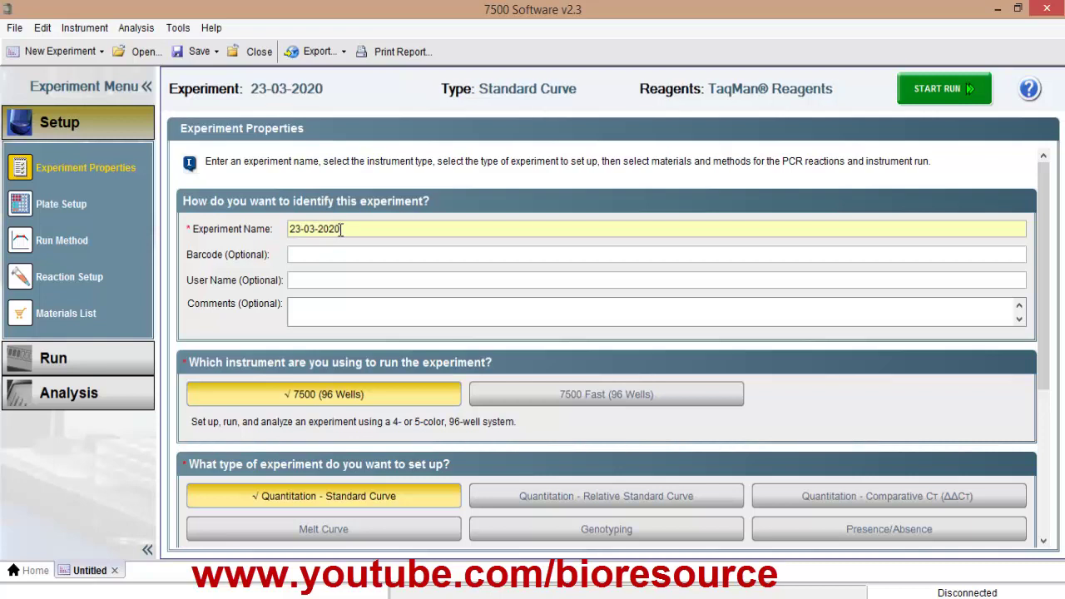
pyautogui.write('Testexpe')
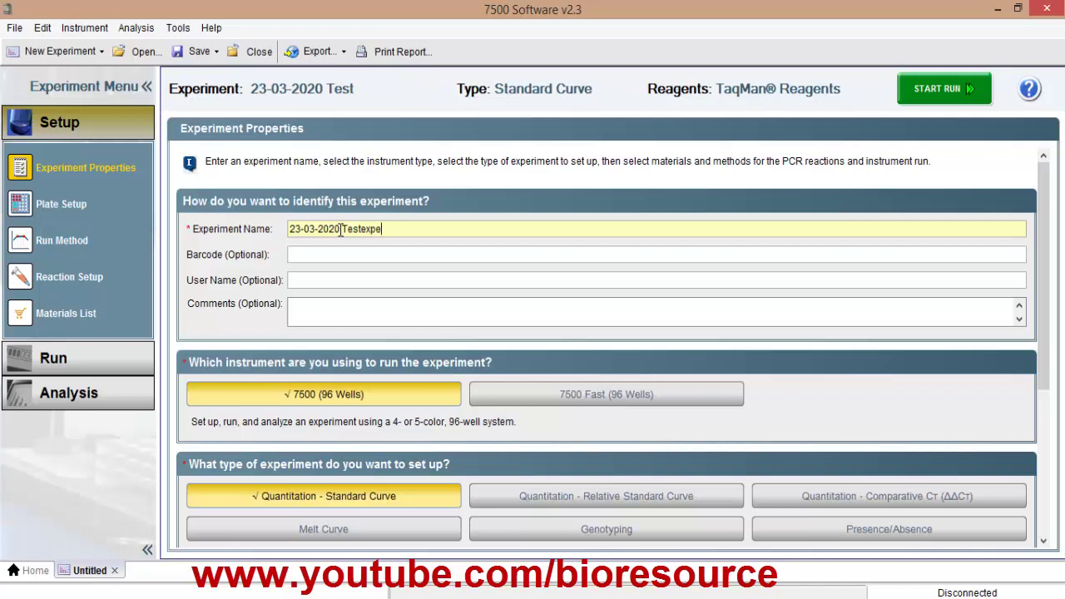
pyautogui.write('riment 1')
pyautogui.click(341, 230)
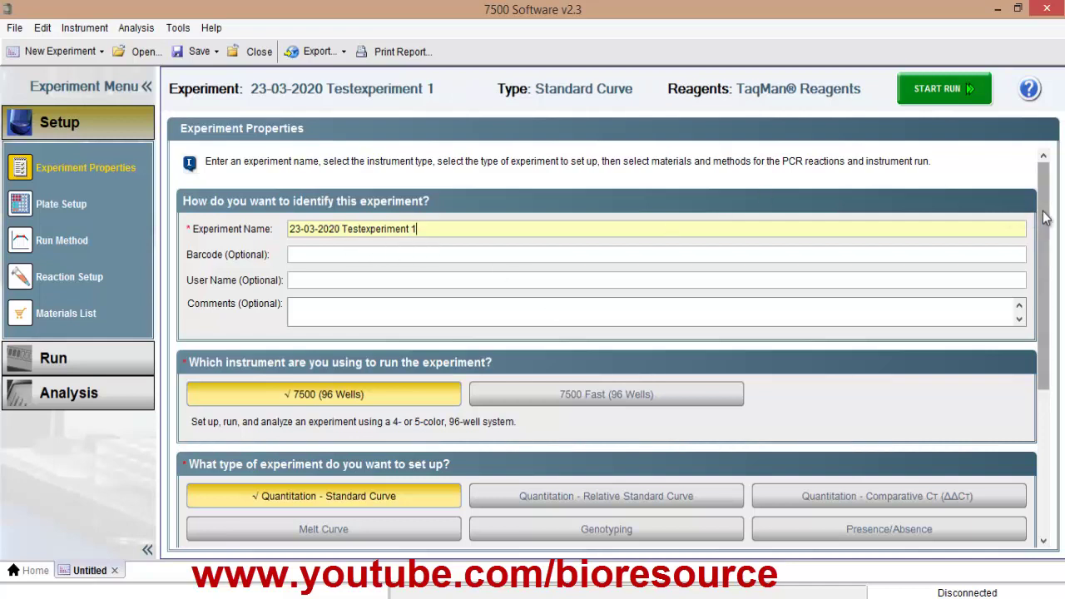
pyautogui.moveTo(1046, 216); pyautogui.dragTo(1060, 298)
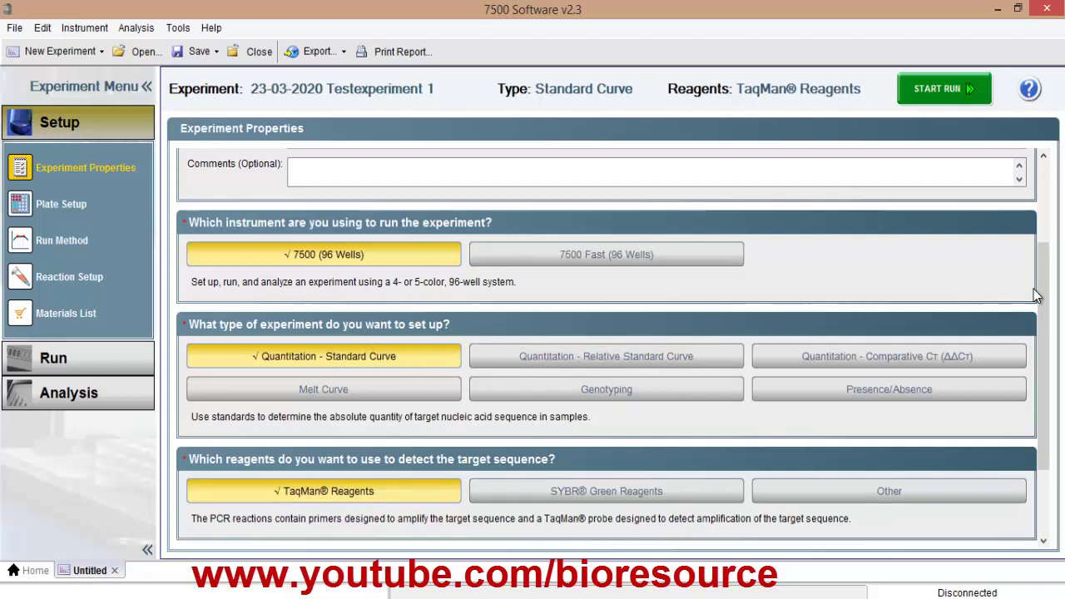
pyautogui.moveTo(1048, 309); pyautogui.dragTo(1057, 374)
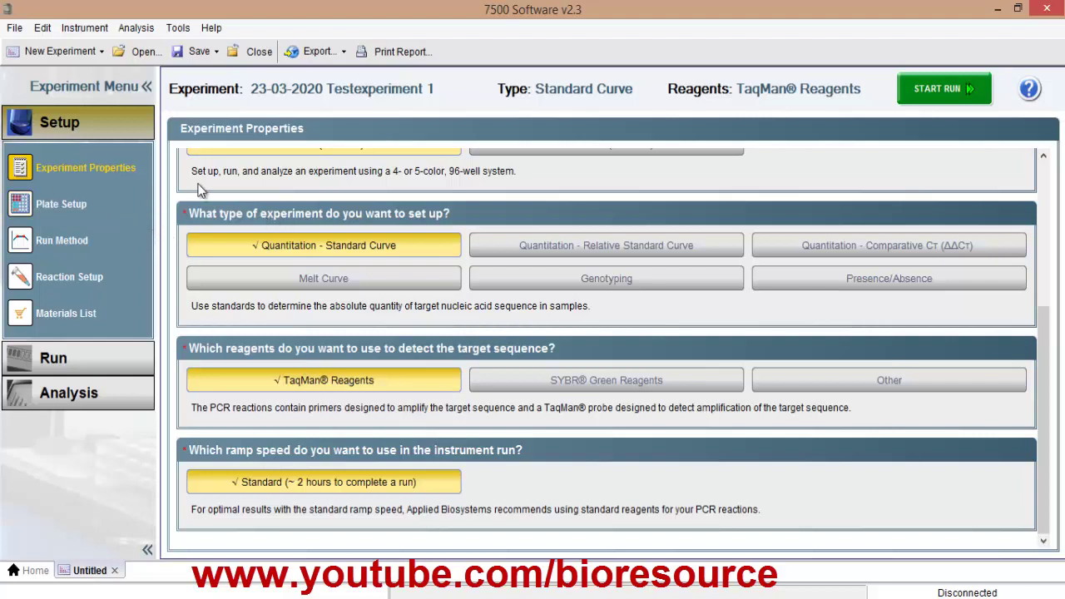
# - In Plate Setup, remove Target 1 from wells A1–H7 so all 96 wells are empty
pyautogui.click(66, 214)
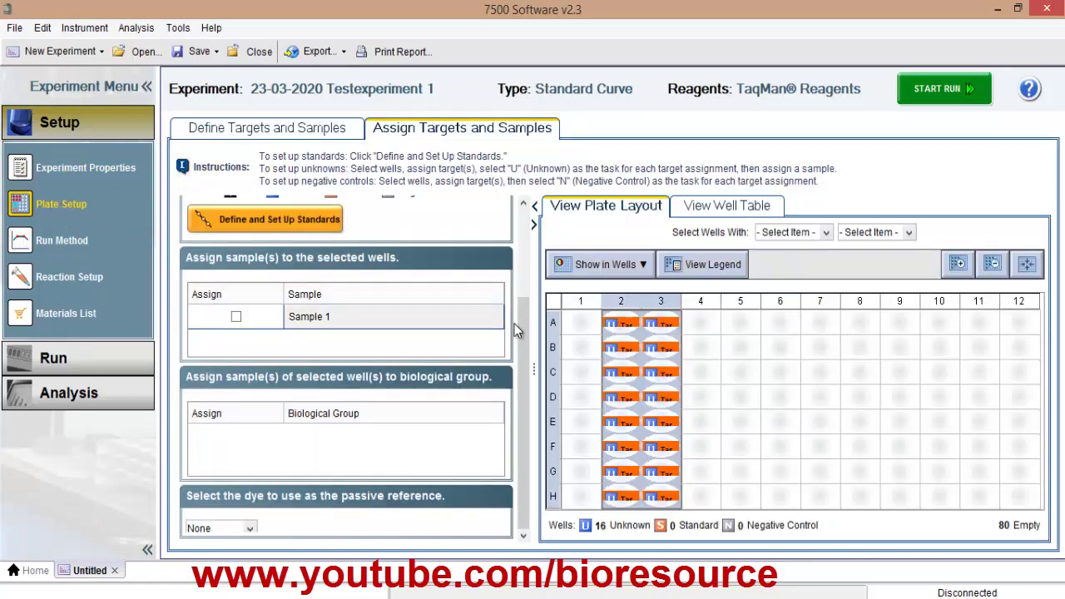
pyautogui.moveTo(522, 323); pyautogui.dragTo(510, 244)
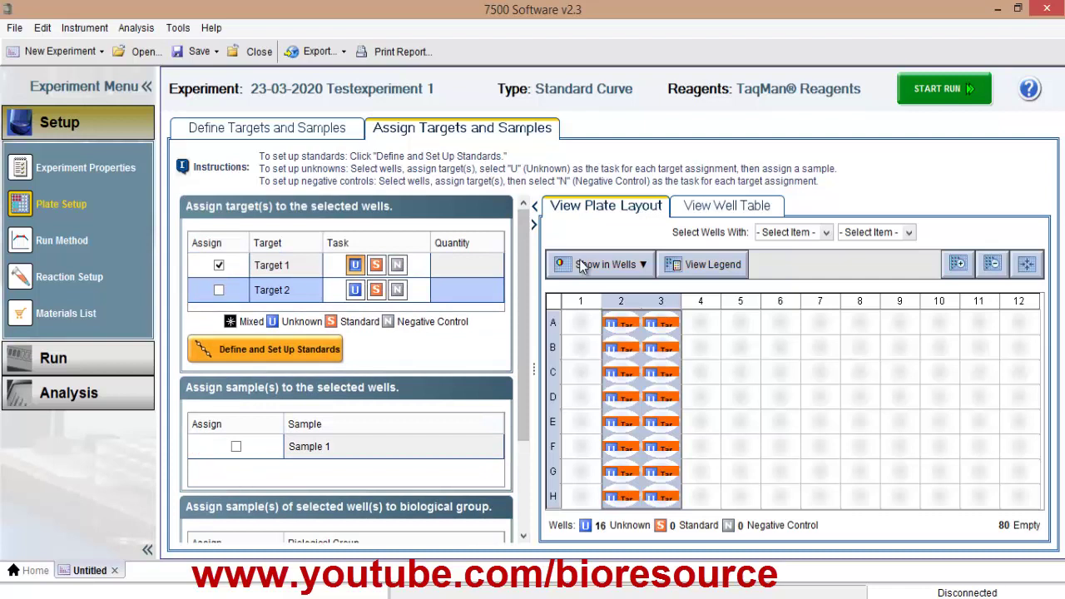
pyautogui.moveTo(587, 323); pyautogui.dragTo(829, 564)
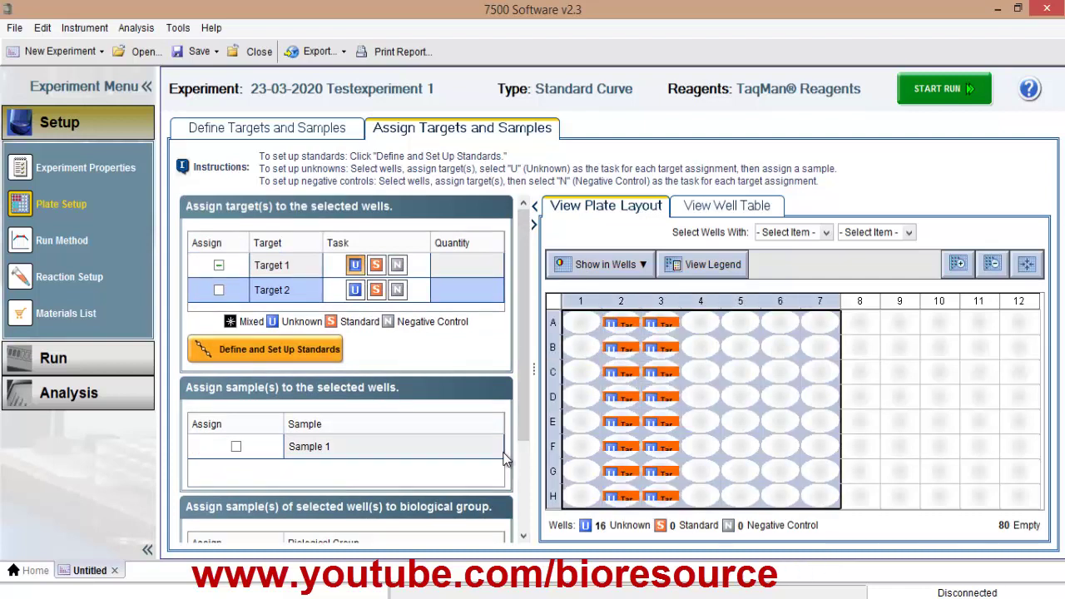
pyautogui.click(218, 266)
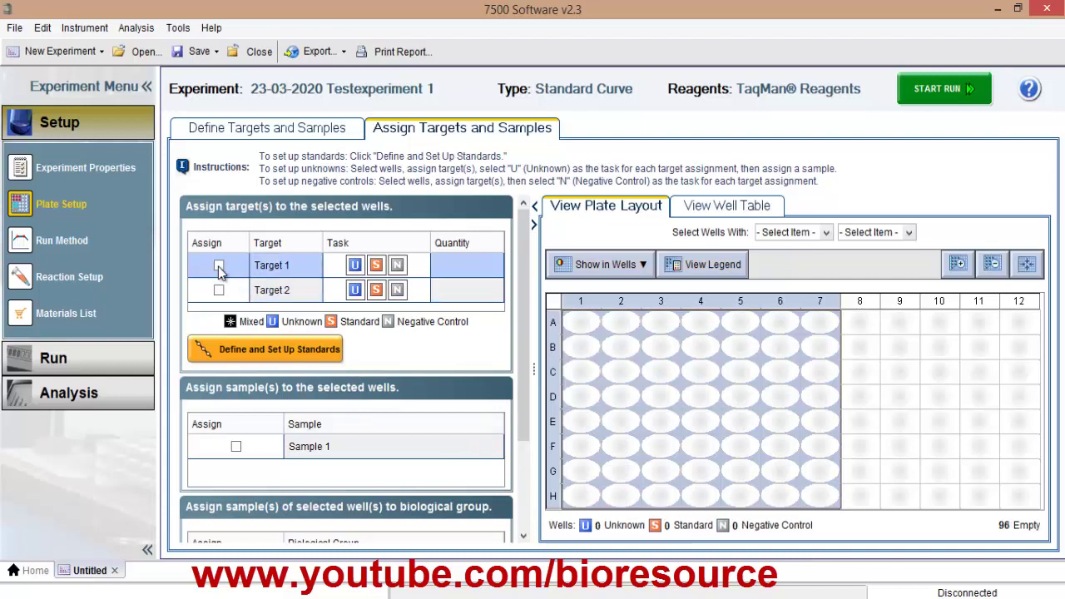
# - Delete both existing targets and add two new targets, Target 1 and Target 2
pyautogui.click(279, 131)
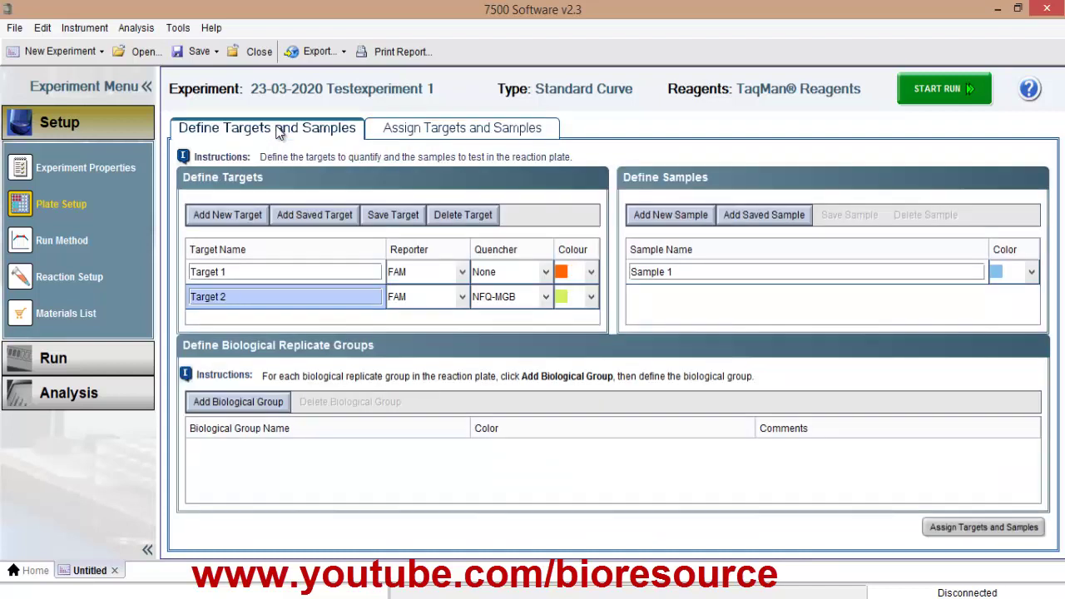
pyautogui.click(466, 216)
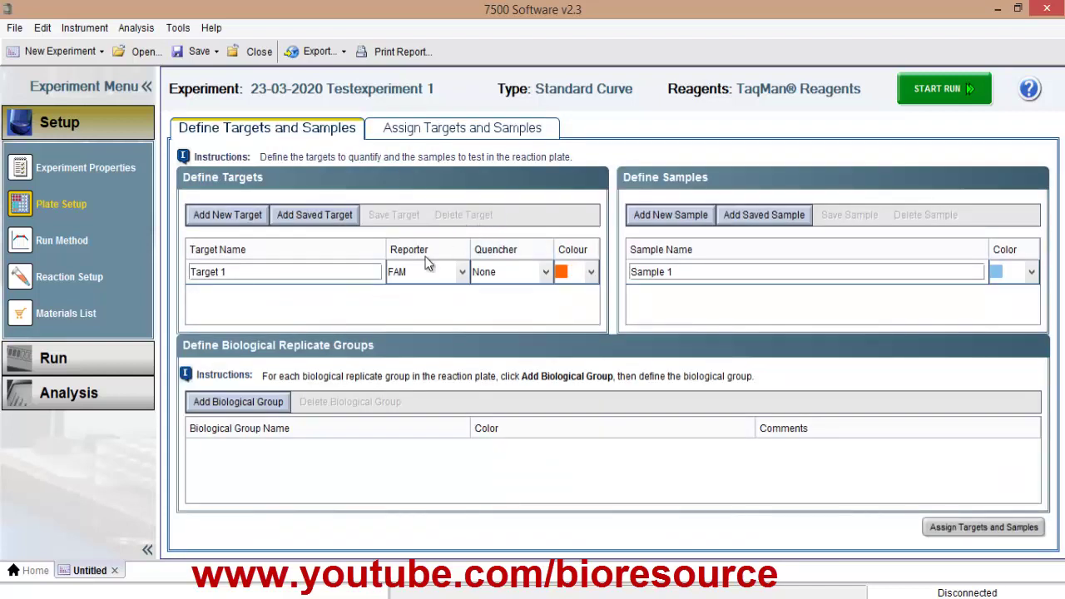
pyautogui.click(356, 275)
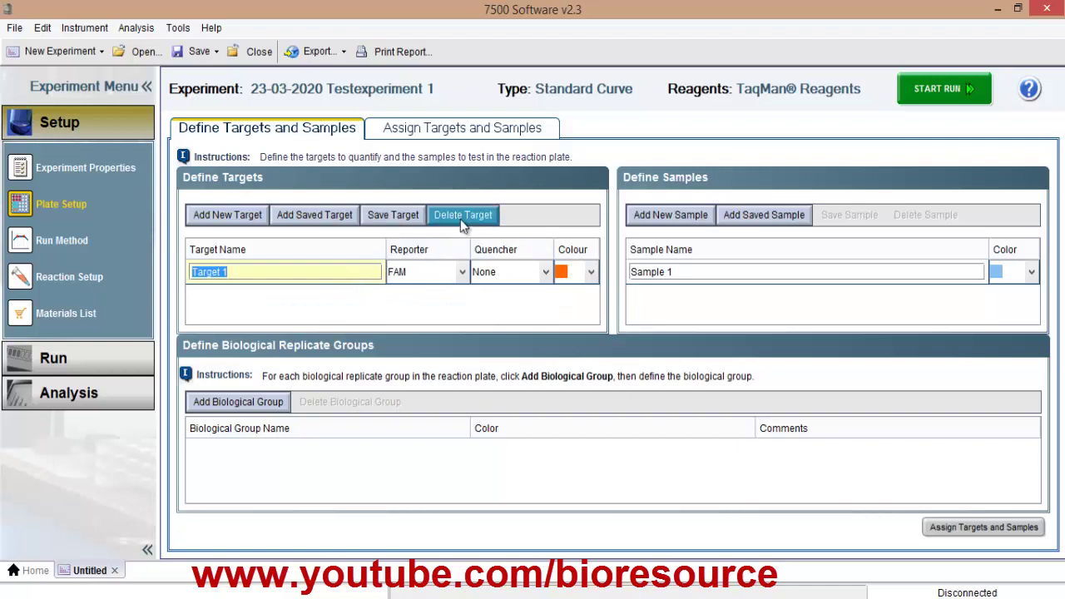
pyautogui.click(461, 219)
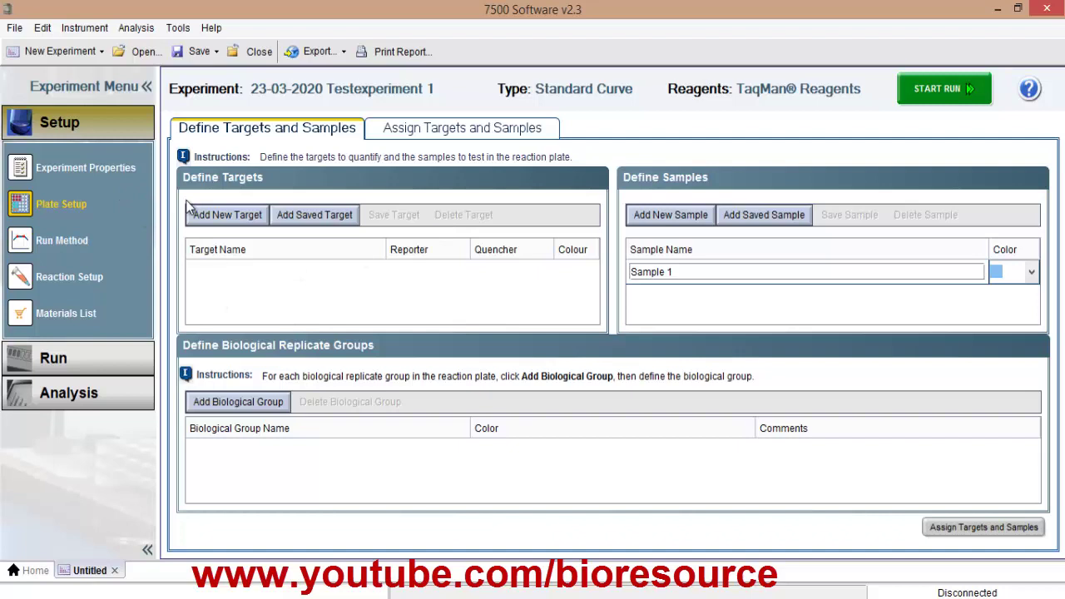
pyautogui.click(222, 214)
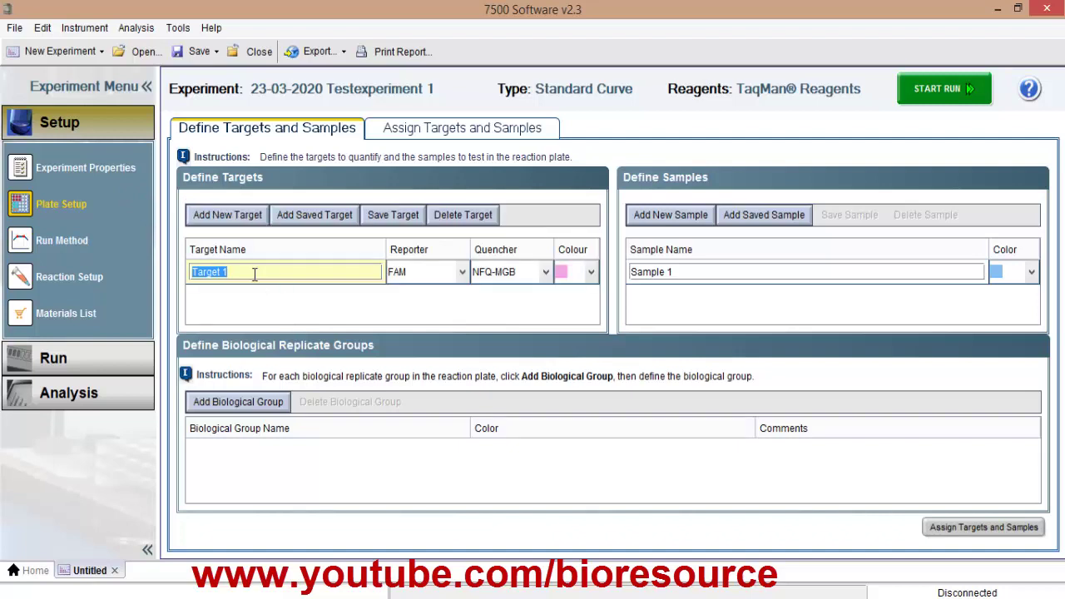
pyautogui.click(247, 218)
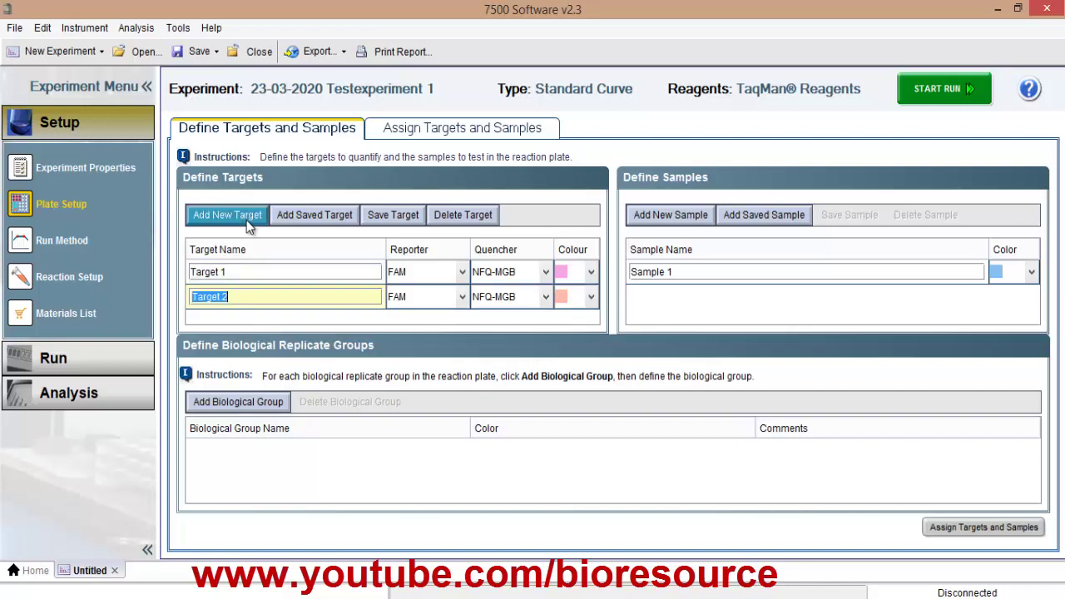
# - Set Target 2's reporter to CY5 and both targets' quenchers to None
pyautogui.click(462, 298)
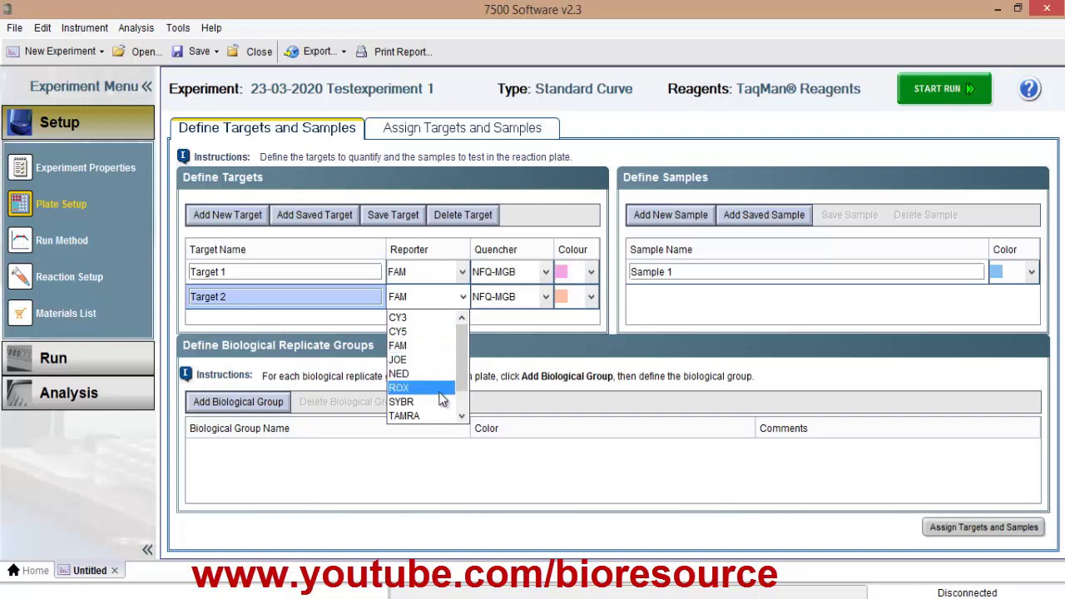
pyautogui.click(437, 331)
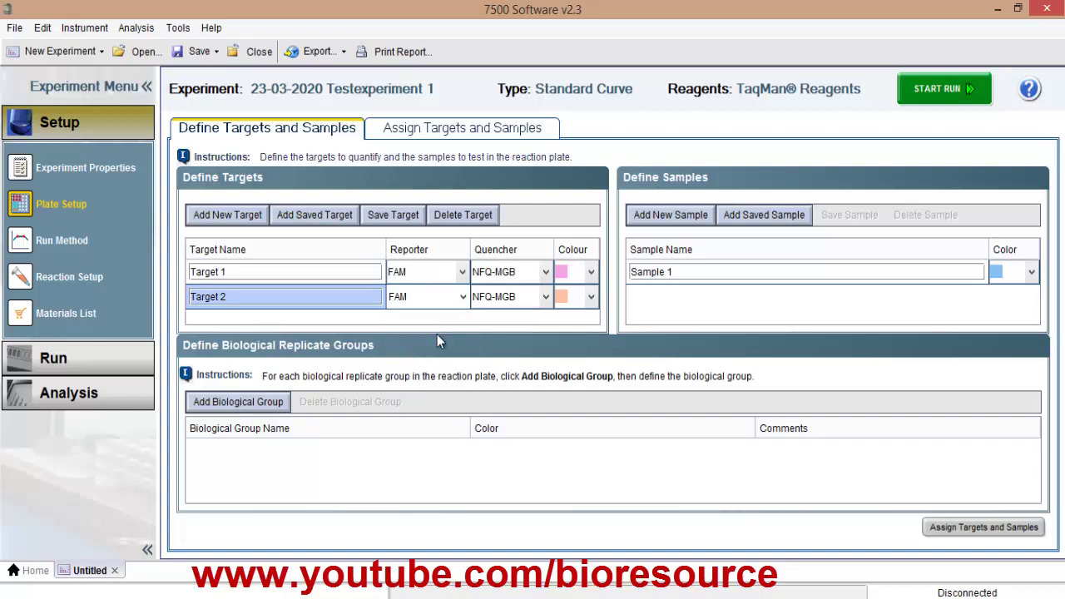
pyautogui.click(546, 272)
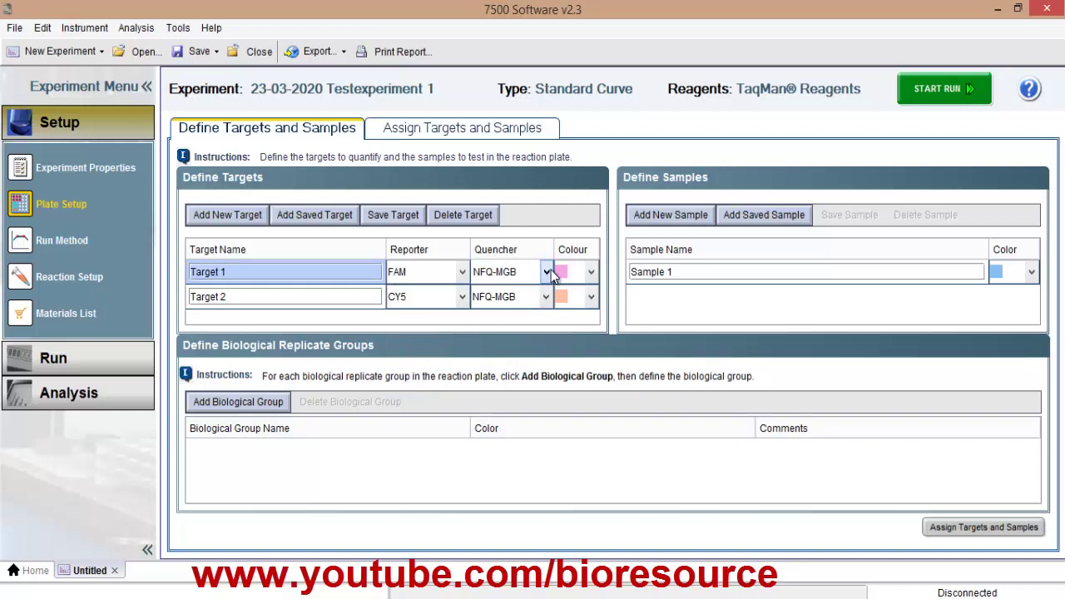
pyautogui.click(535, 305)
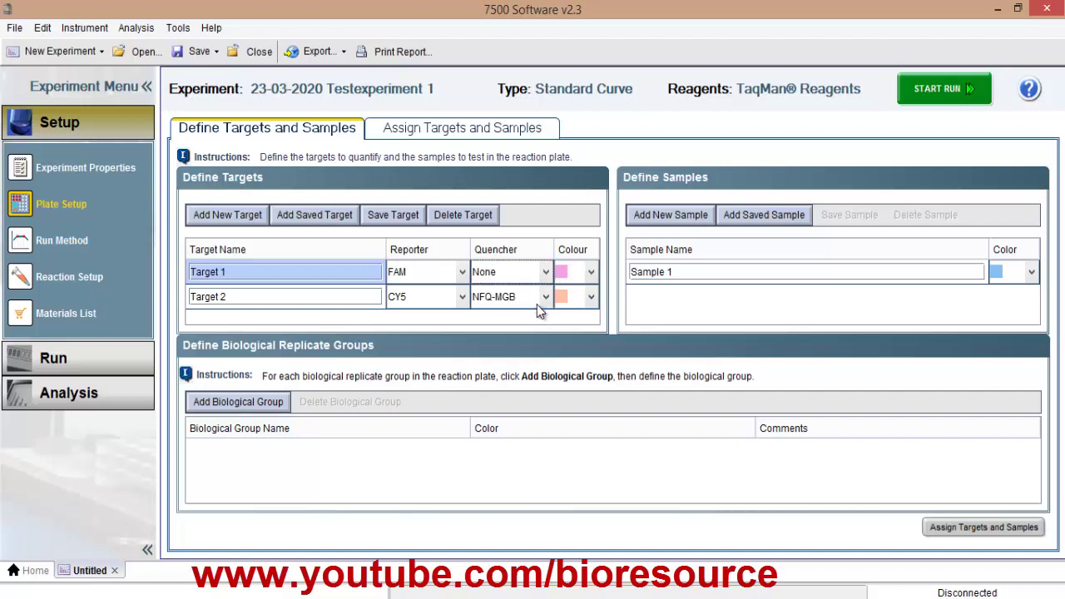
pyautogui.click(546, 297)
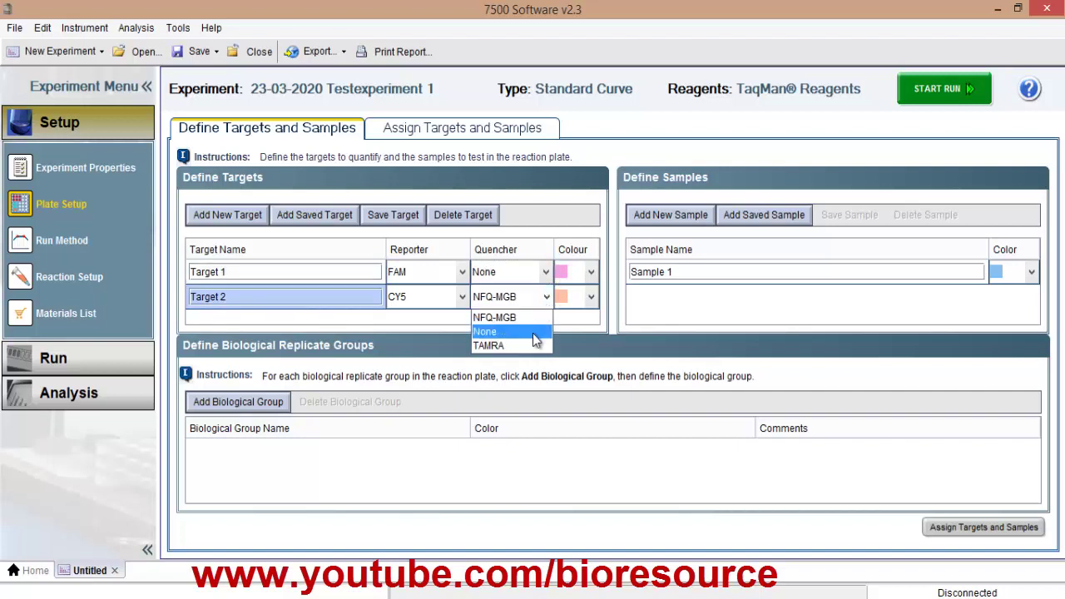
pyautogui.click(539, 331)
# - Colour Target 1 red and Target 2 blue
pyautogui.click(591, 272)
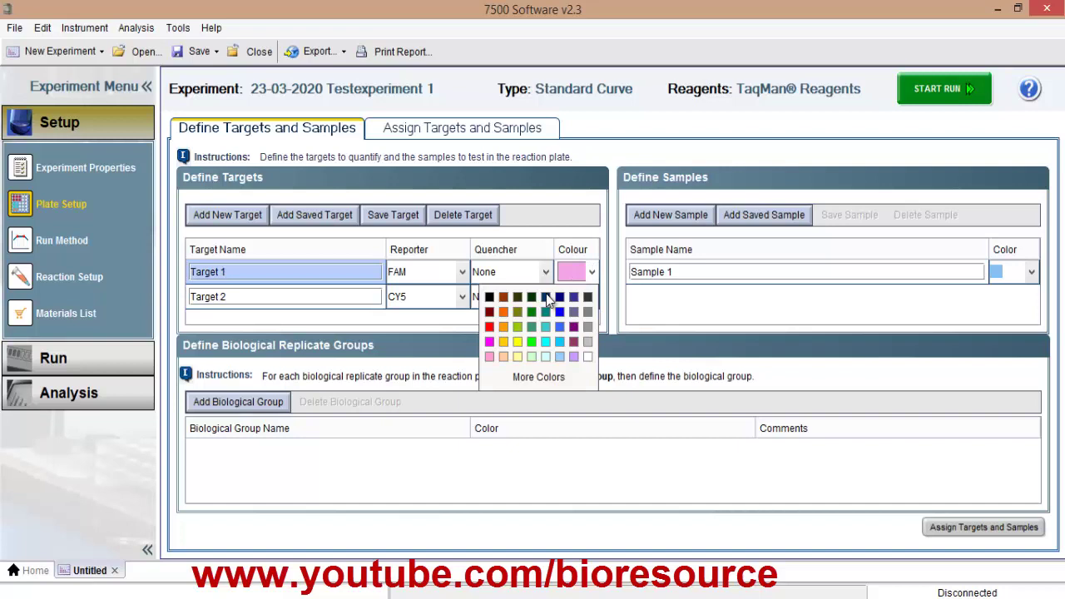
pyautogui.click(489, 327)
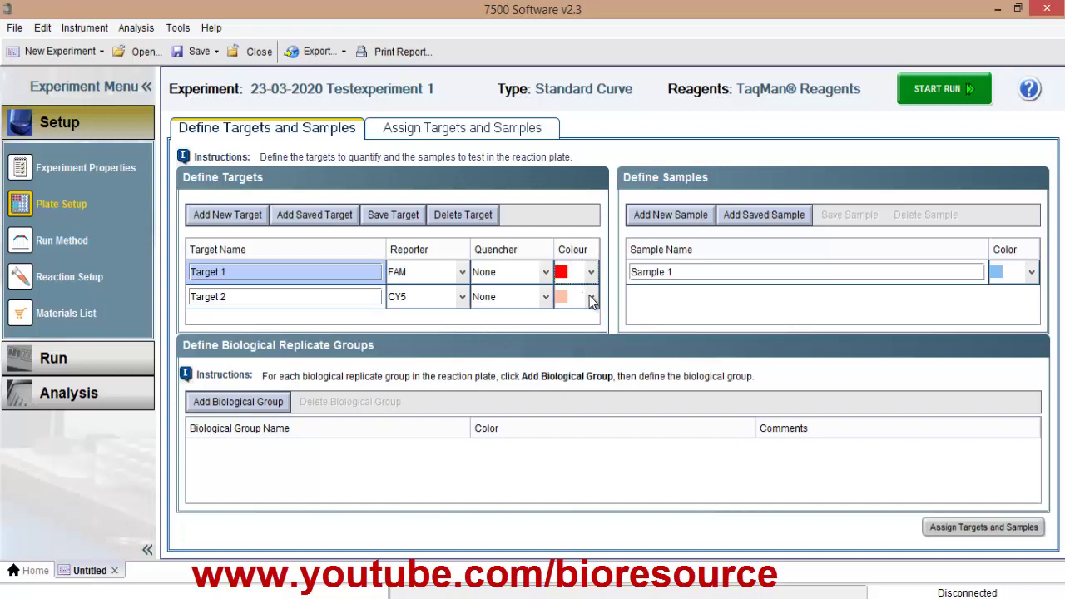
pyautogui.click(591, 298)
pyautogui.click(592, 301)
pyautogui.click(560, 333)
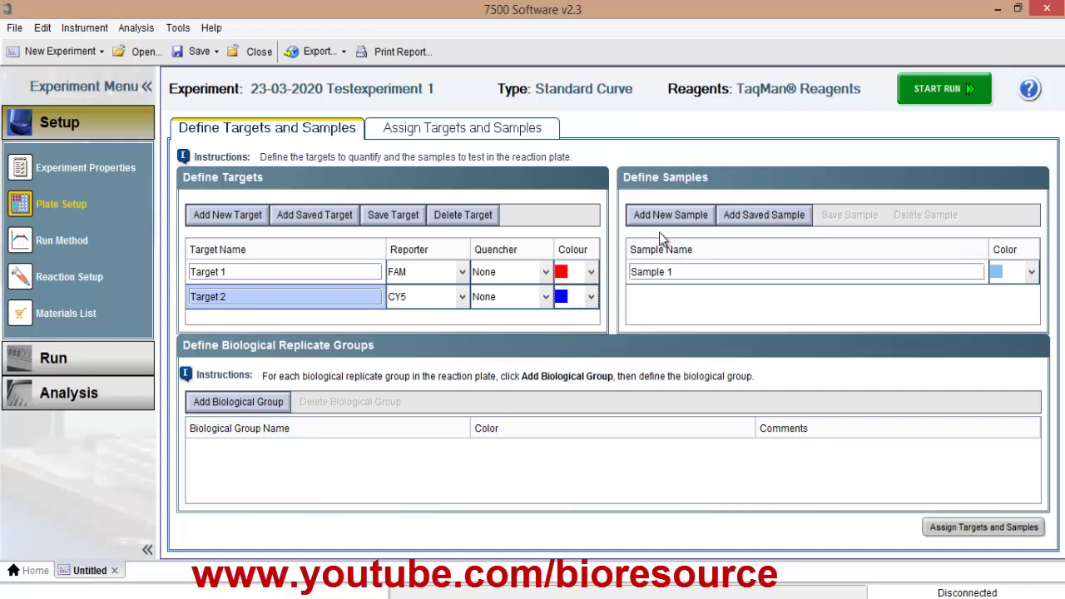
# - Add new samples until the list reaches Sample 8
pyautogui.click(688, 220)
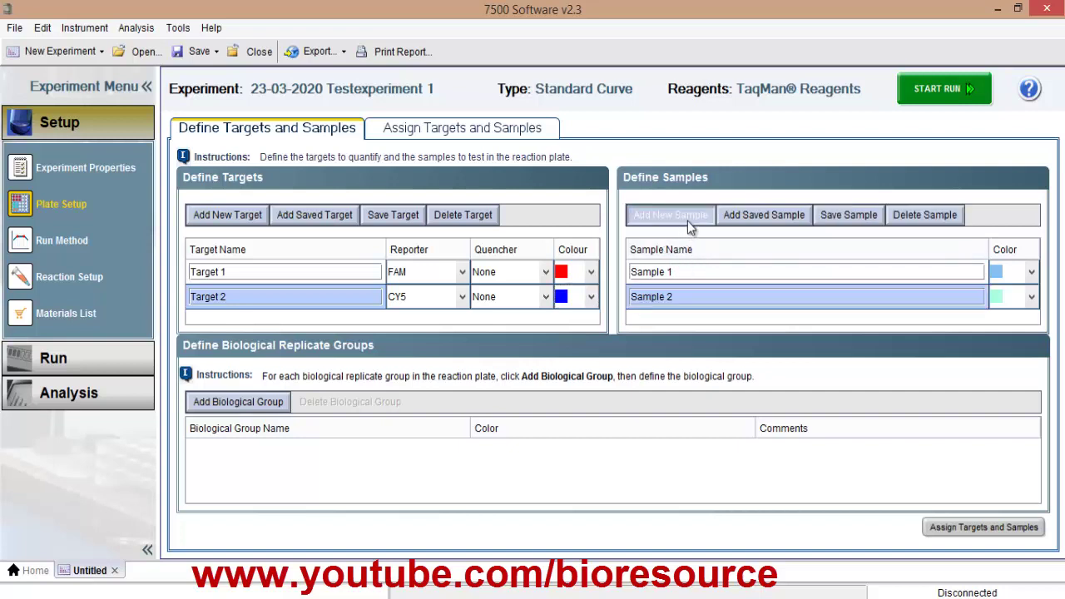
pyautogui.click(689, 223)
pyautogui.click(689, 223)
pyautogui.click(689, 223)
pyautogui.click(689, 223)
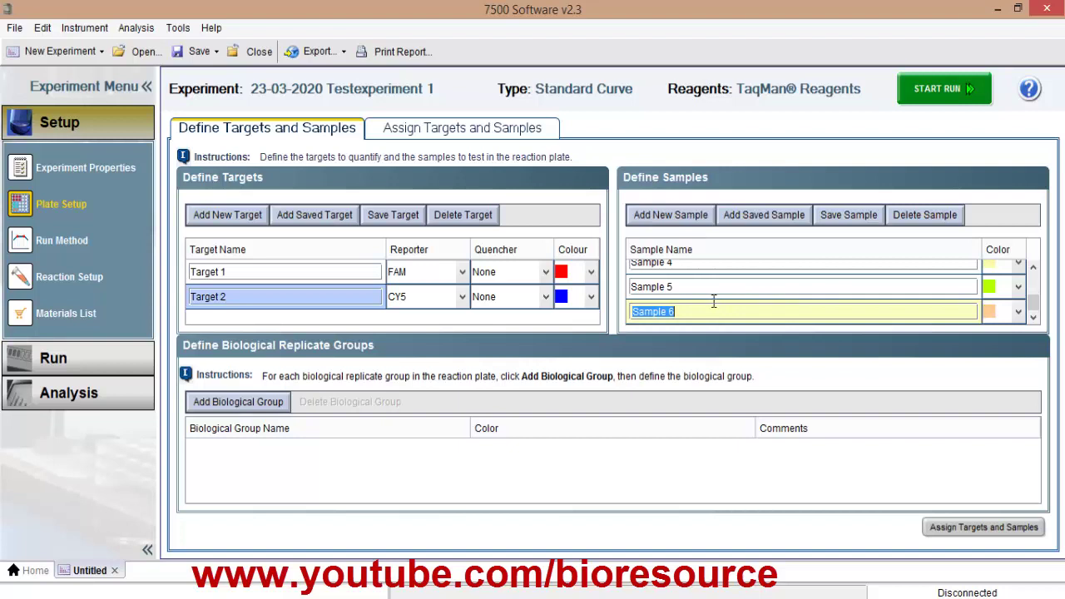
pyautogui.click(694, 217)
pyautogui.click(695, 217)
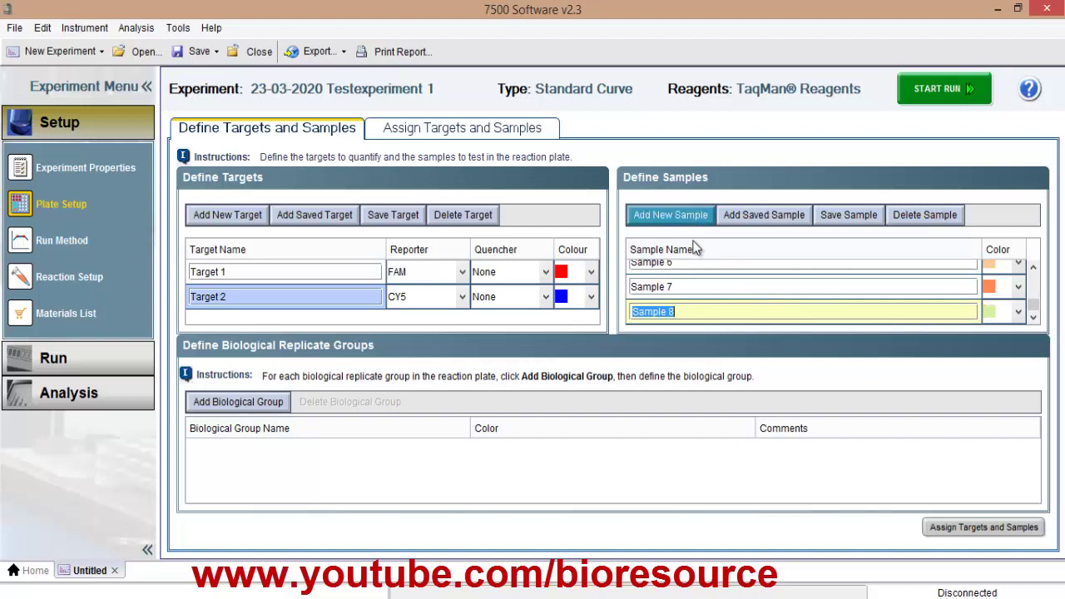
# - Rename Sample 7 to PTC and Sample 8 to NTC
pyautogui.click(692, 285)
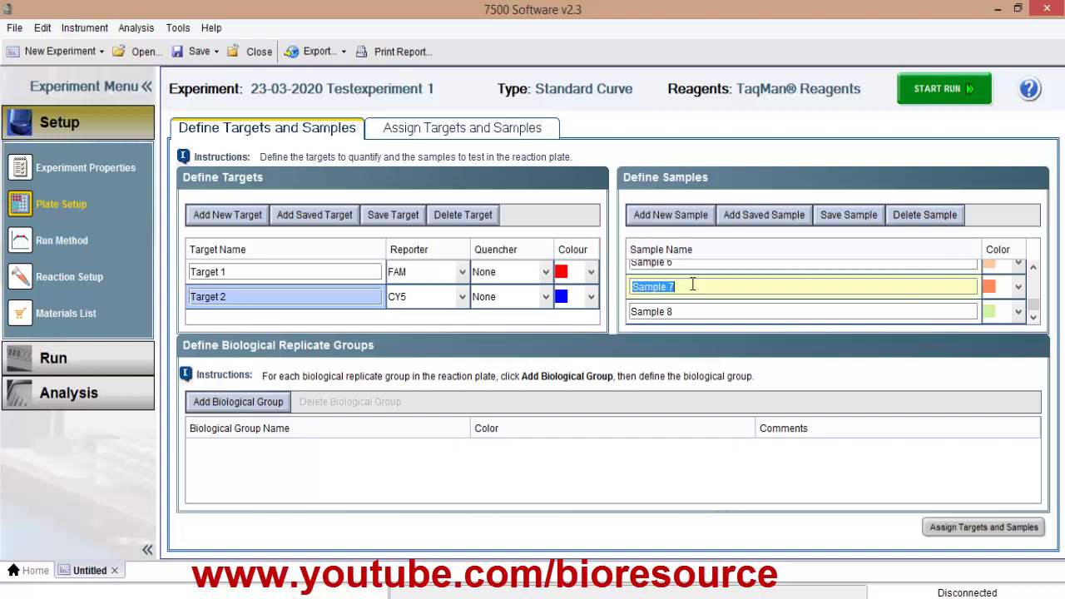
pyautogui.write('PTC')
pyautogui.click(692, 311)
pyautogui.write('NTC')
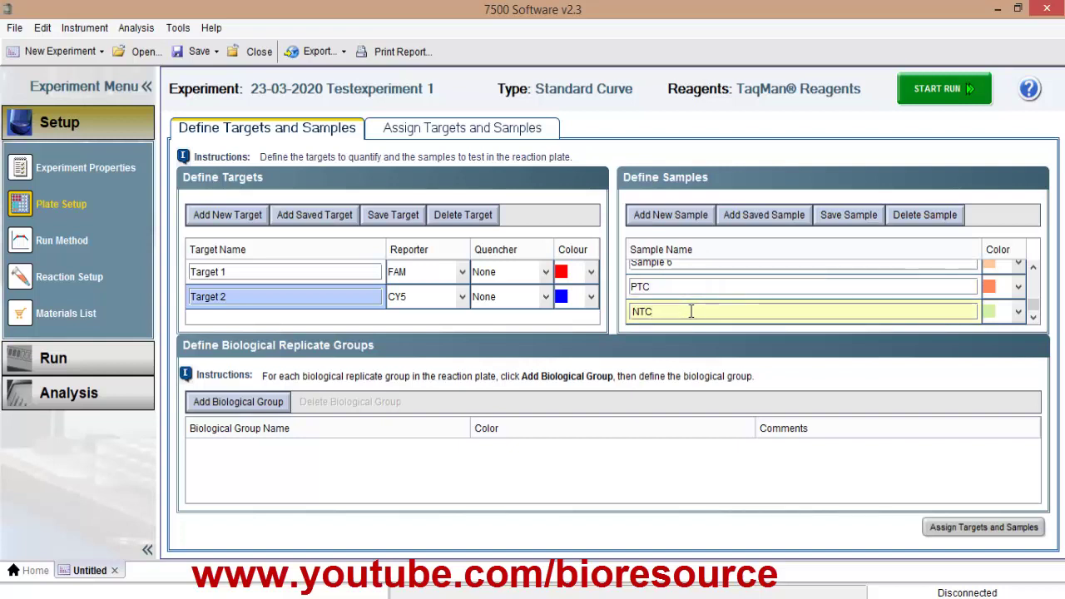
# - Assign Target 1 to the column 2 wells and Target 2 to the column 3 wells
pyautogui.click(493, 133)
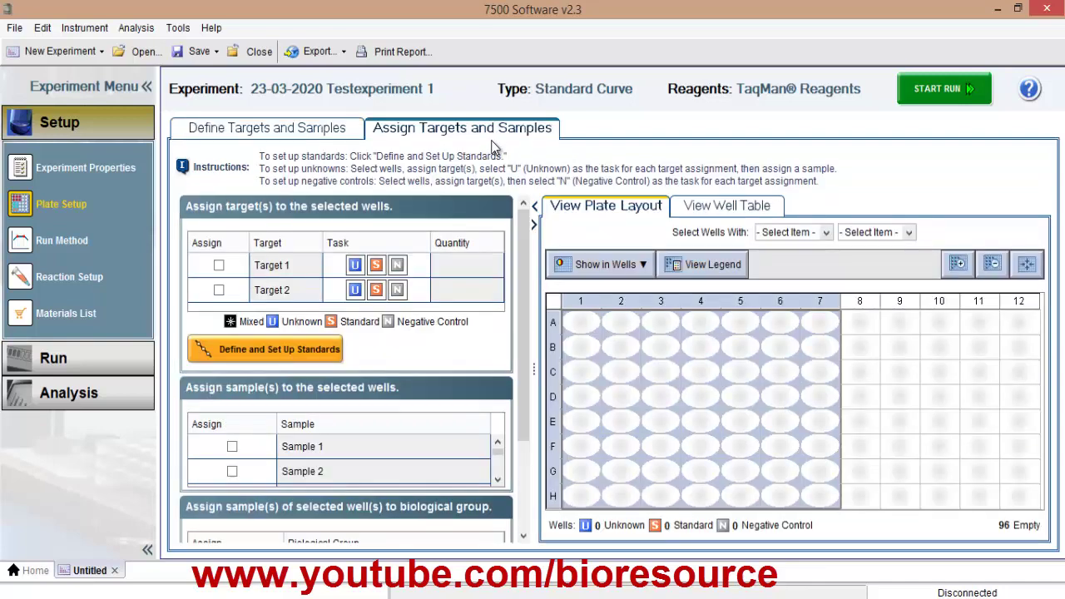
pyautogui.click(748, 349)
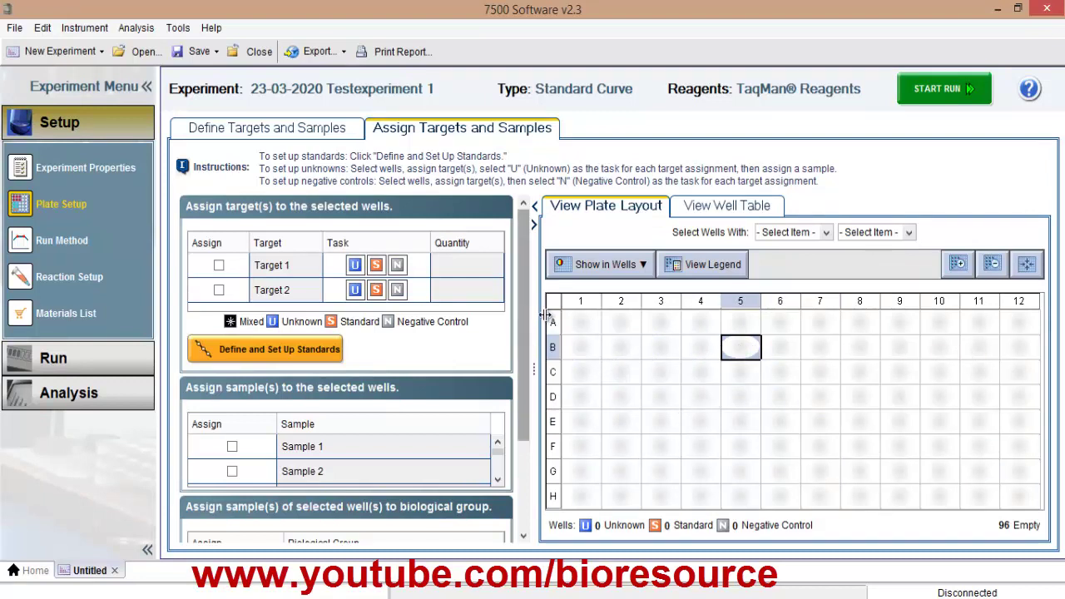
pyautogui.moveTo(619, 333); pyautogui.dragTo(630, 528)
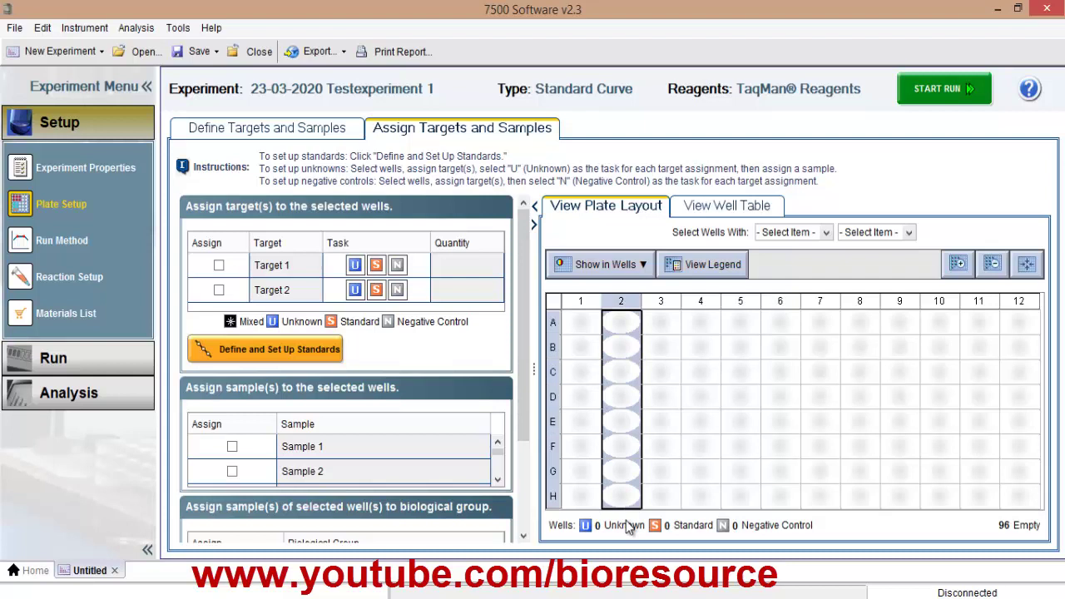
pyautogui.click(219, 266)
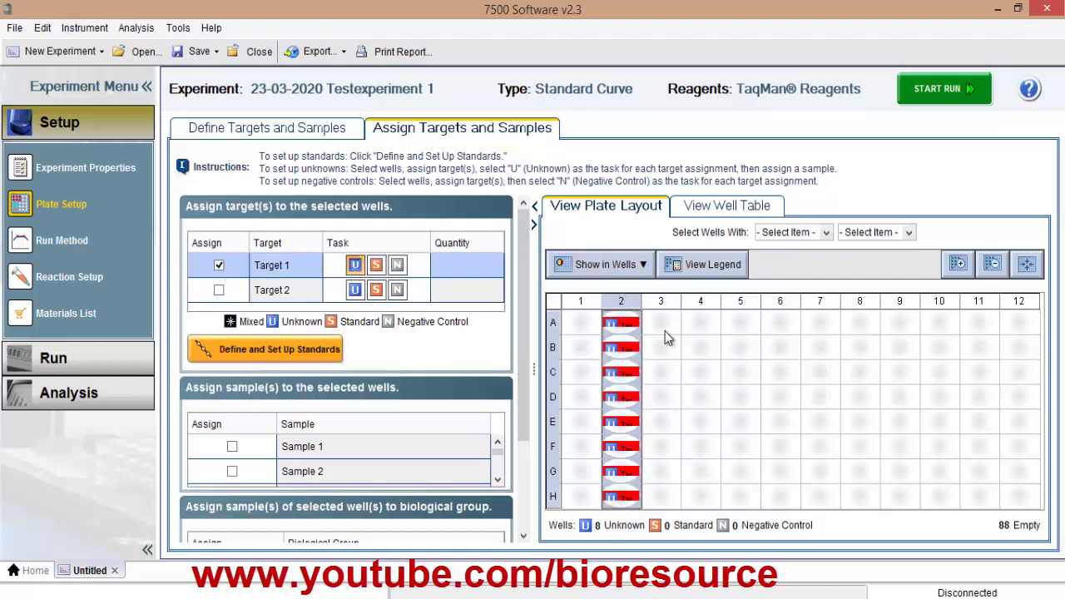
pyautogui.moveTo(665, 331); pyautogui.dragTo(649, 532)
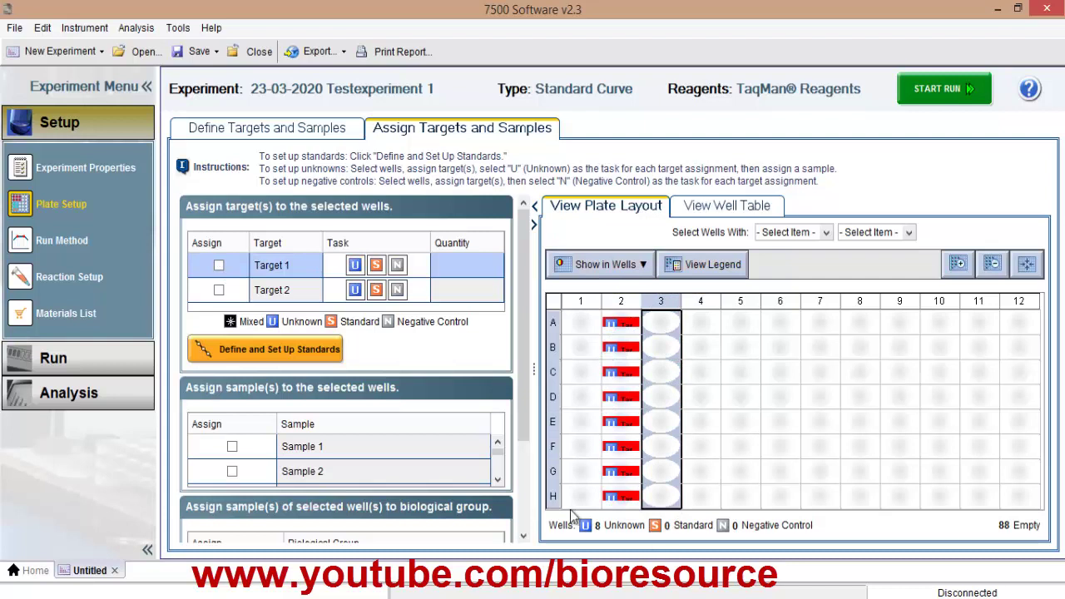
pyautogui.click(220, 290)
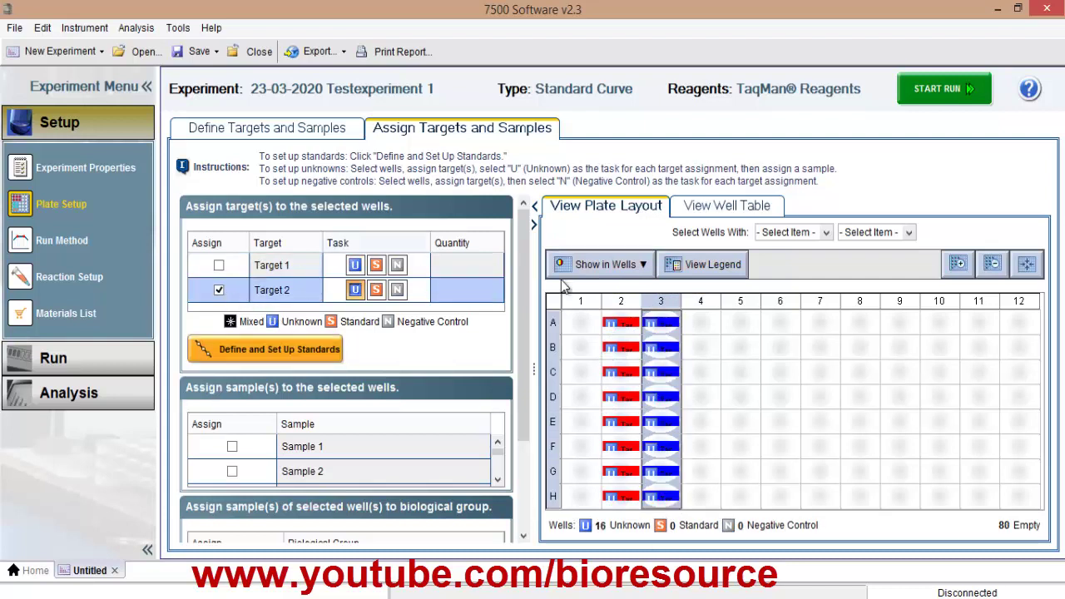
# - Add Target 2 to the column 2 wells as well
pyautogui.moveTo(625, 326); pyautogui.dragTo(626, 399)
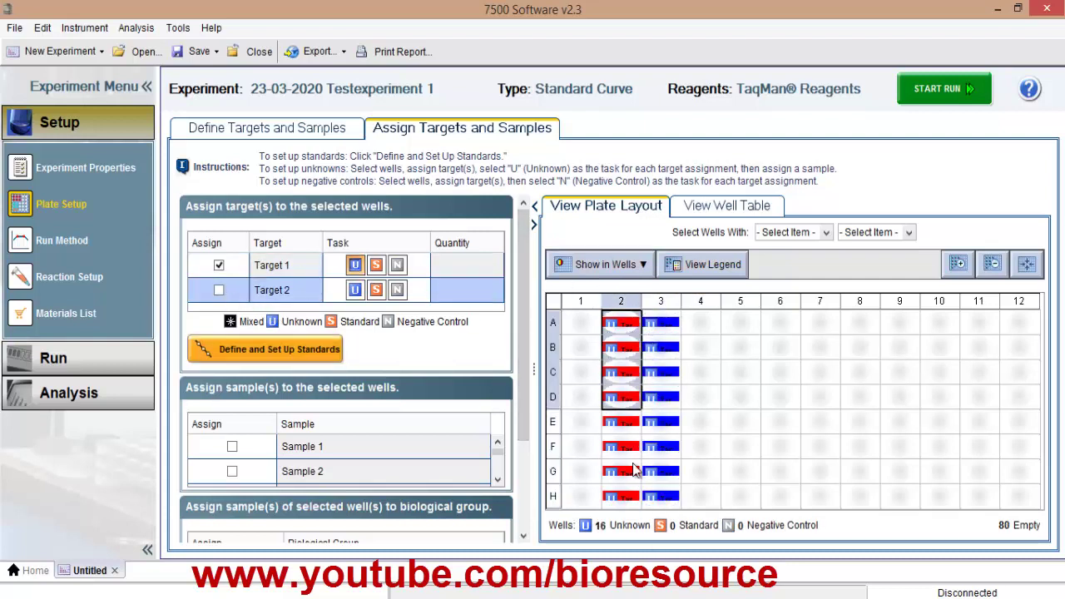
pyautogui.moveTo(635, 470); pyautogui.dragTo(635, 489)
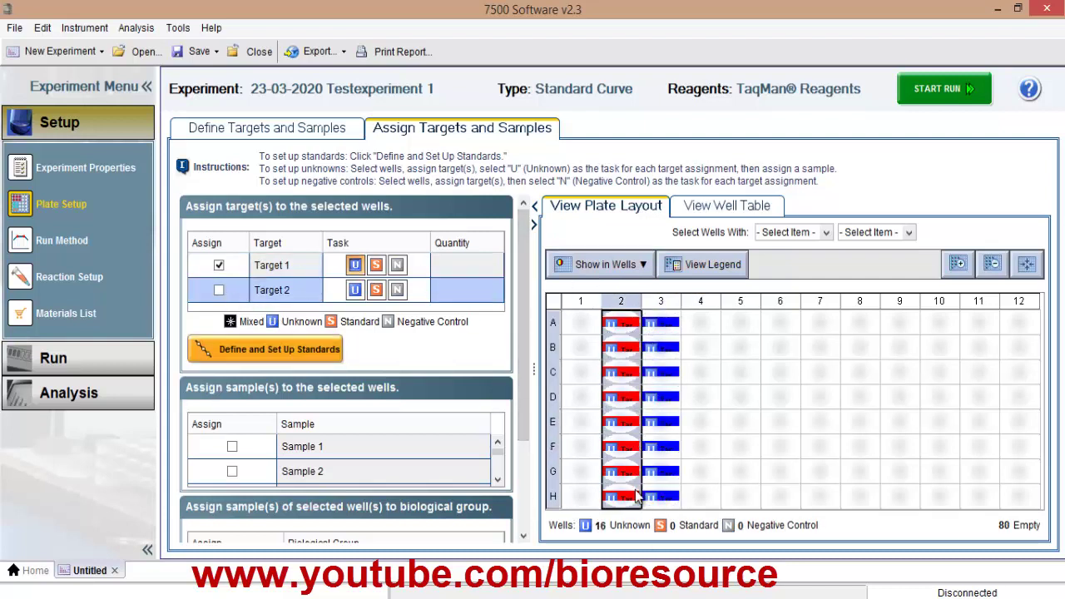
pyautogui.click(218, 290)
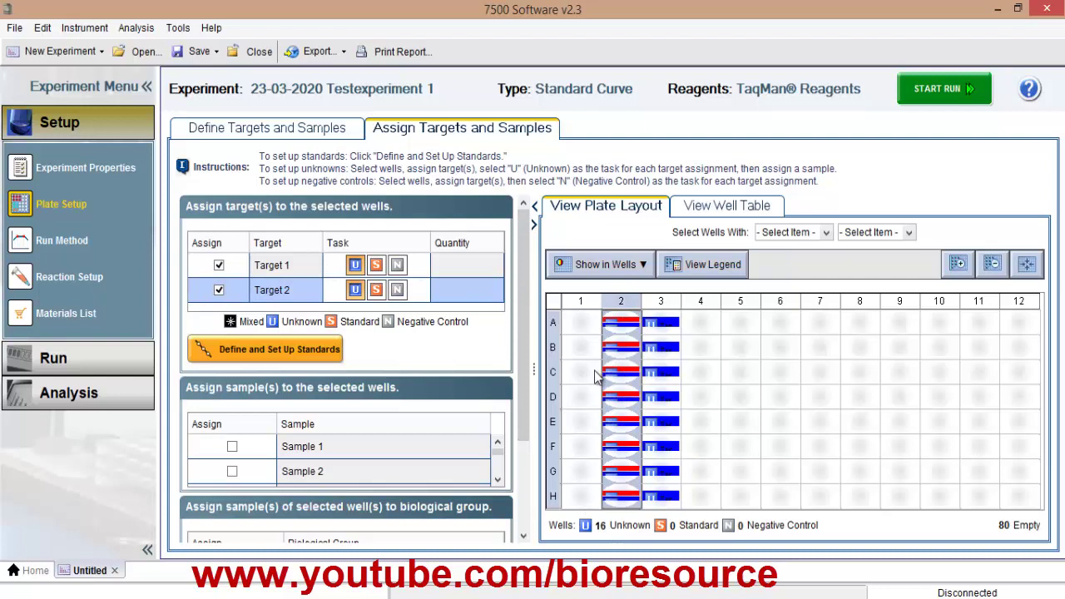
pyautogui.click(632, 325)
pyautogui.moveTo(632, 324); pyautogui.dragTo(659, 453)
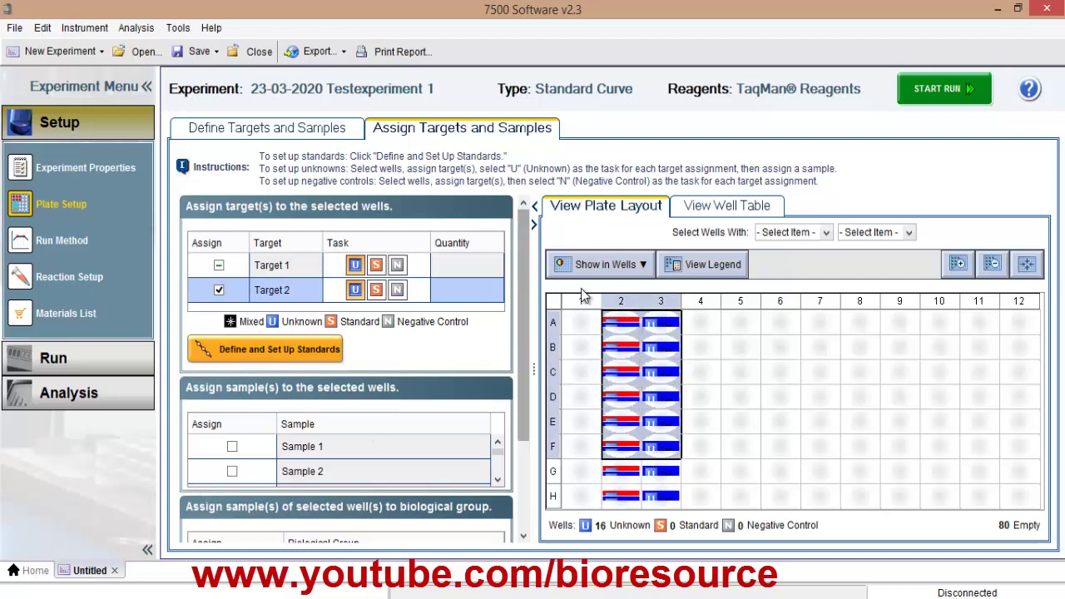
# - Assign Sample 1 to wells A2–A3 and Sample 2 to wells B2–B3
pyautogui.click(632, 327)
pyautogui.moveTo(632, 327); pyautogui.dragTo(671, 333)
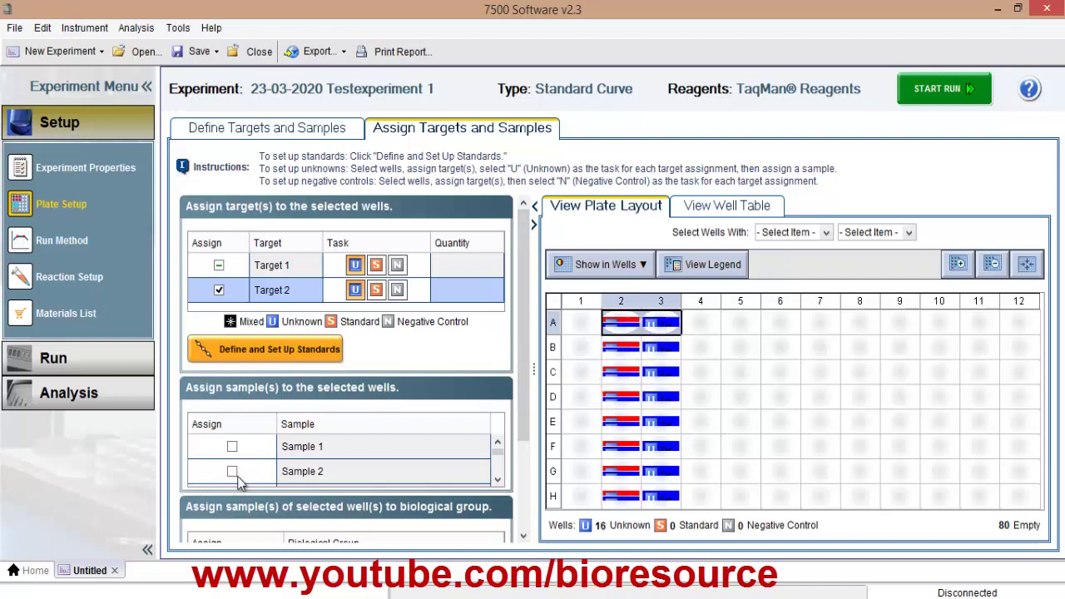
pyautogui.click(232, 446)
pyautogui.click(498, 480)
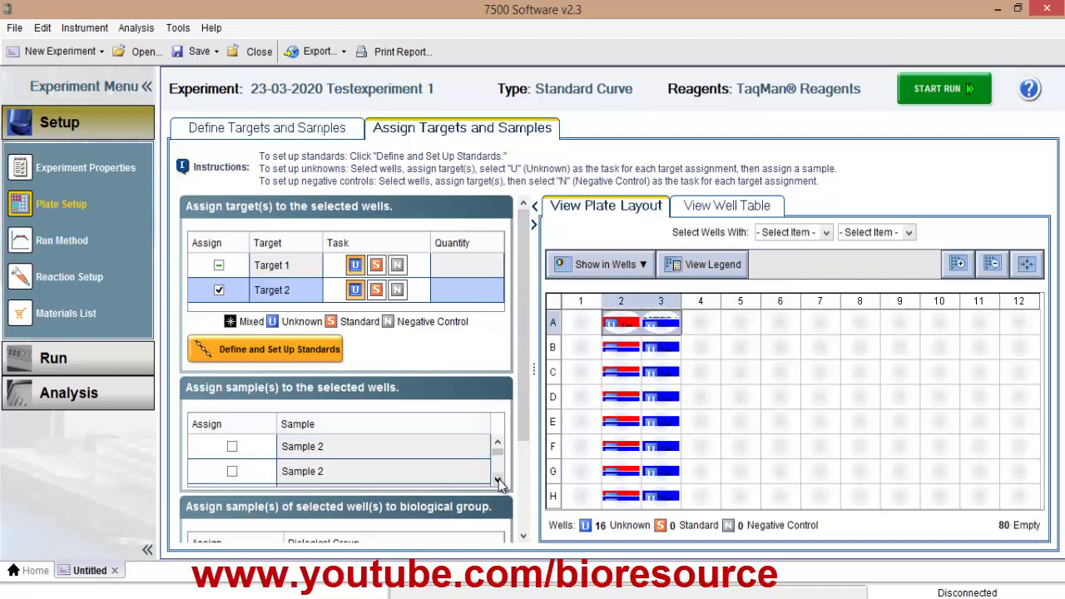
pyautogui.moveTo(638, 354); pyautogui.dragTo(666, 350)
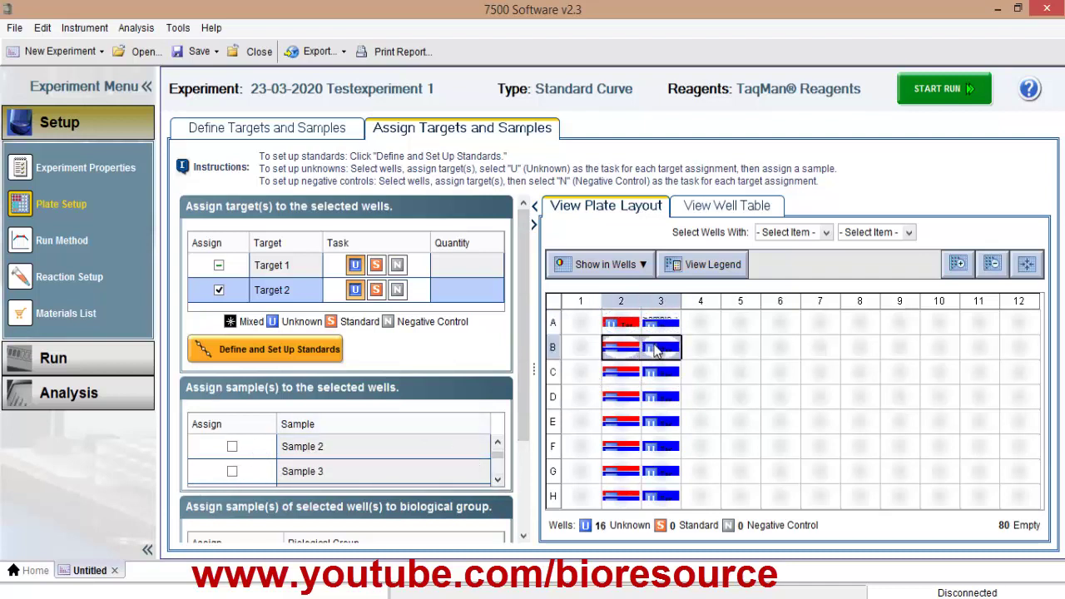
pyautogui.click(232, 446)
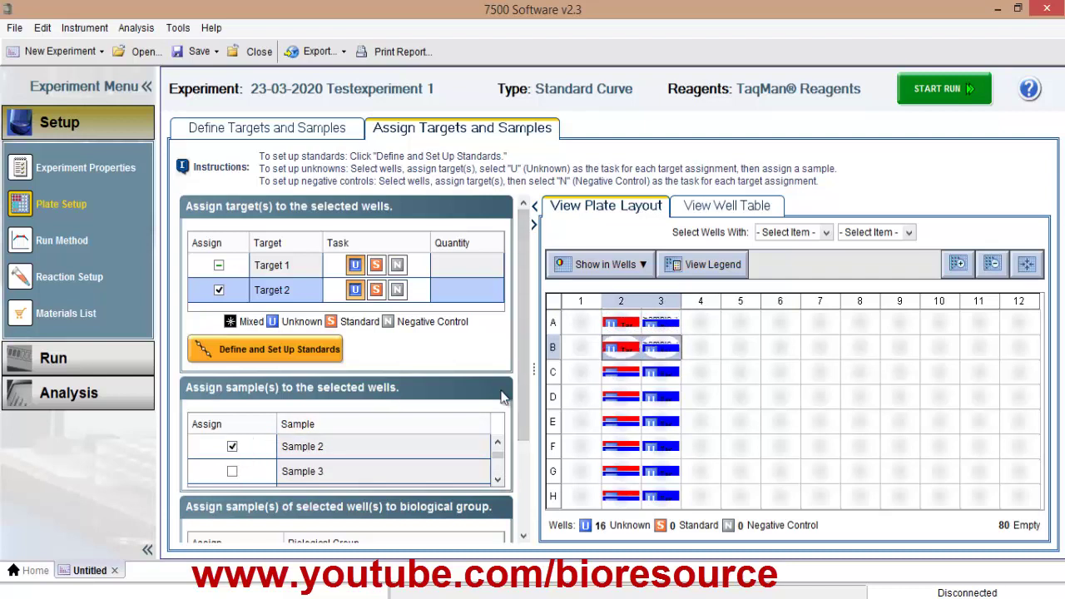
pyautogui.click(498, 480)
pyautogui.click(497, 480)
pyautogui.click(497, 480)
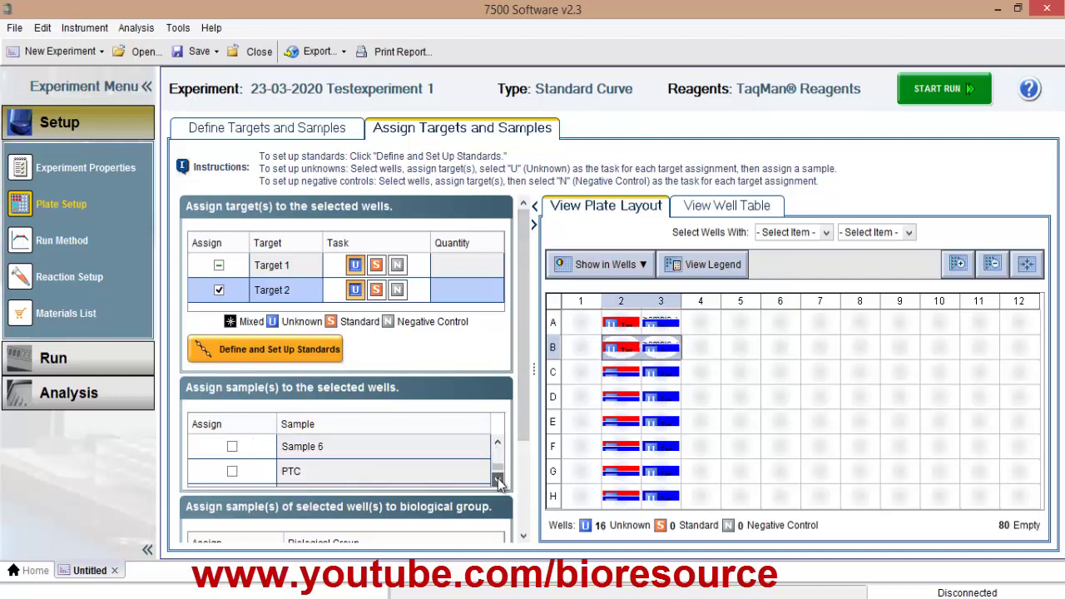
pyautogui.click(498, 480)
# - Assign the NTC sample to wells H2–H3 and PTC to wells G2–G3
pyautogui.moveTo(625, 506); pyautogui.dragTo(672, 495)
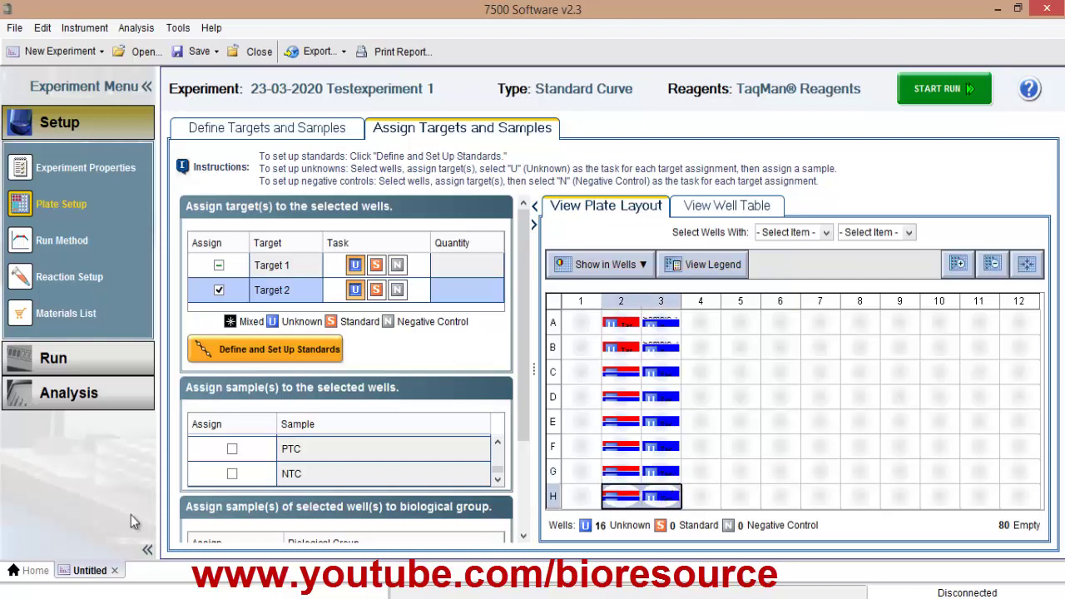
pyautogui.click(232, 473)
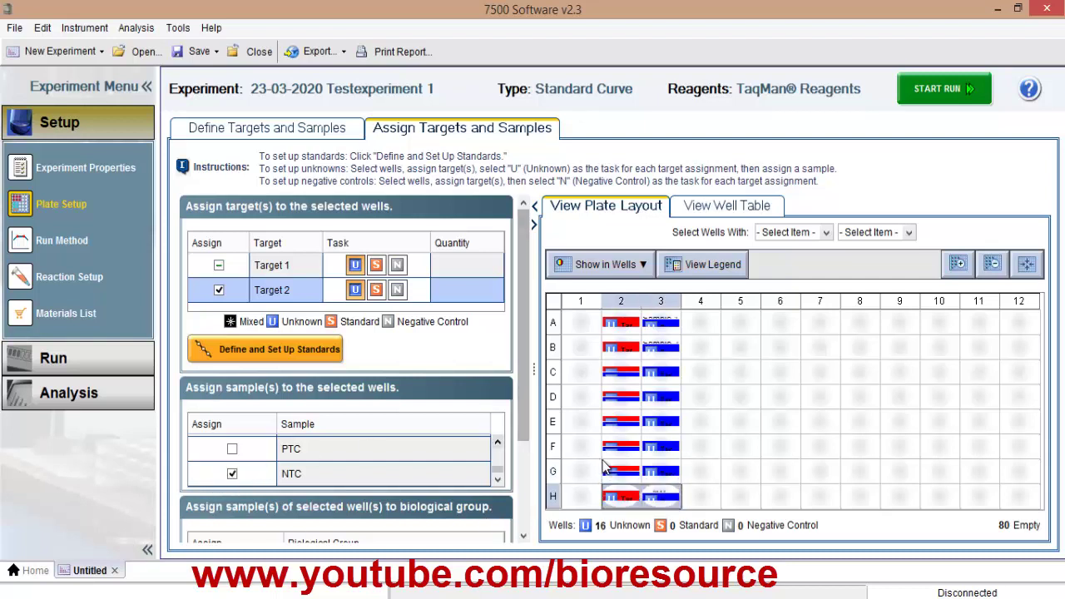
pyautogui.moveTo(607, 472); pyautogui.dragTo(644, 465)
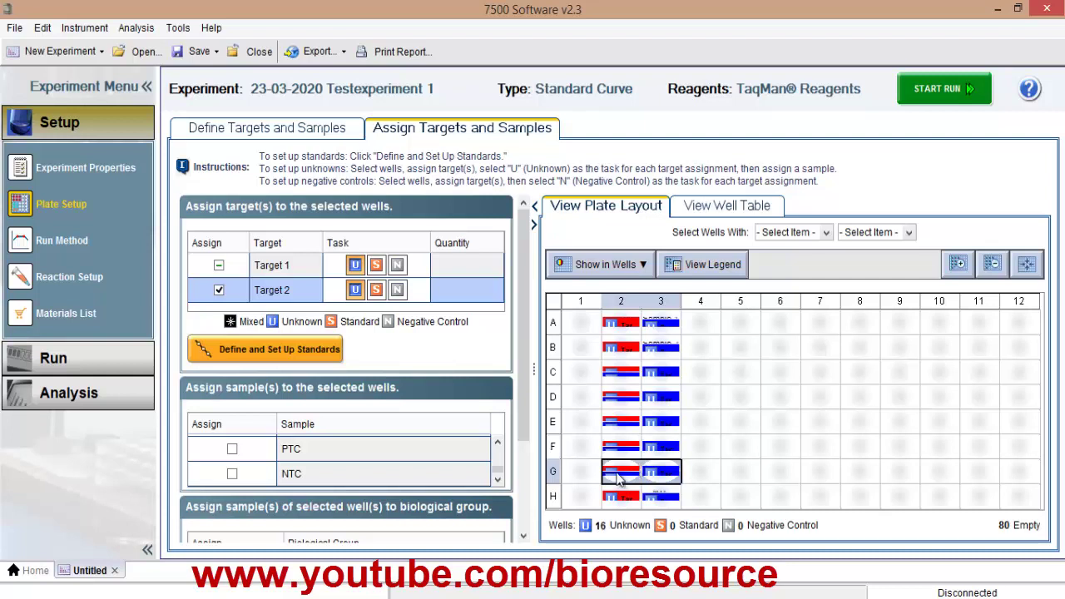
pyautogui.click(232, 449)
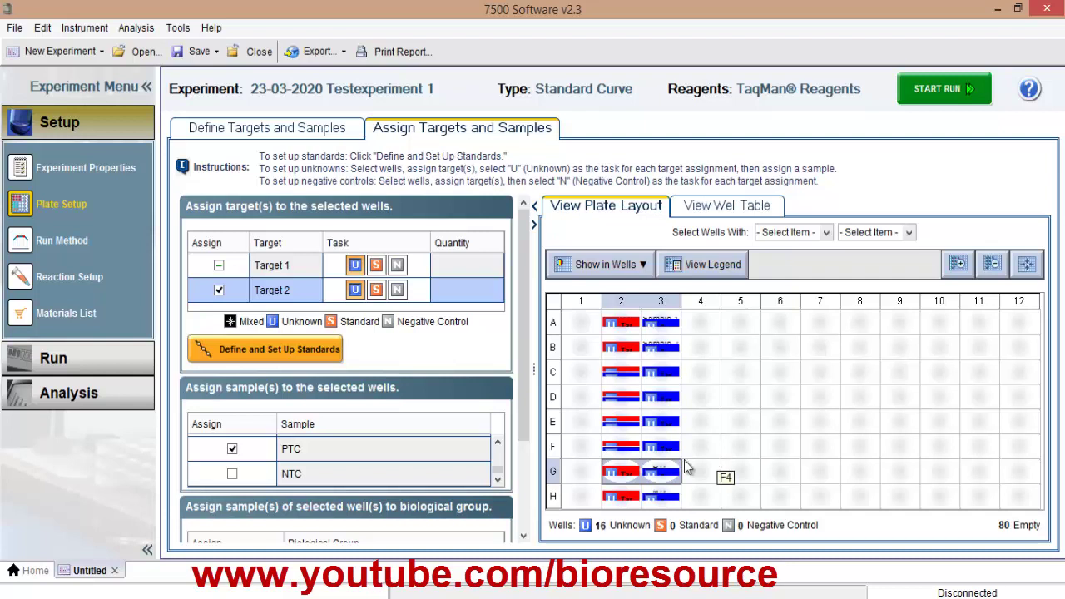
pyautogui.moveTo(518, 410); pyautogui.dragTo(546, 502)
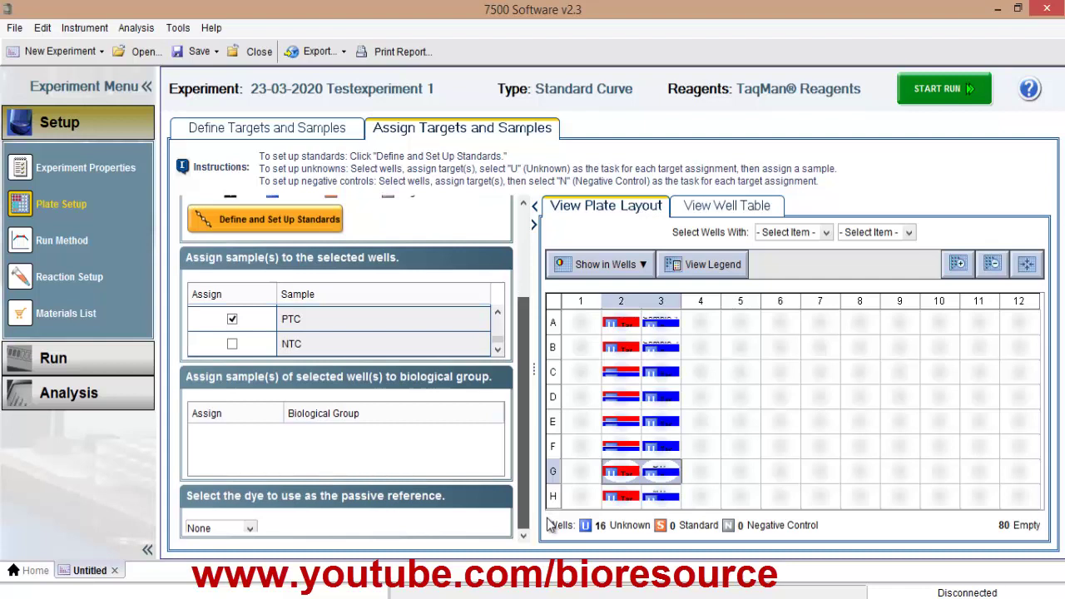
pyautogui.click(250, 528)
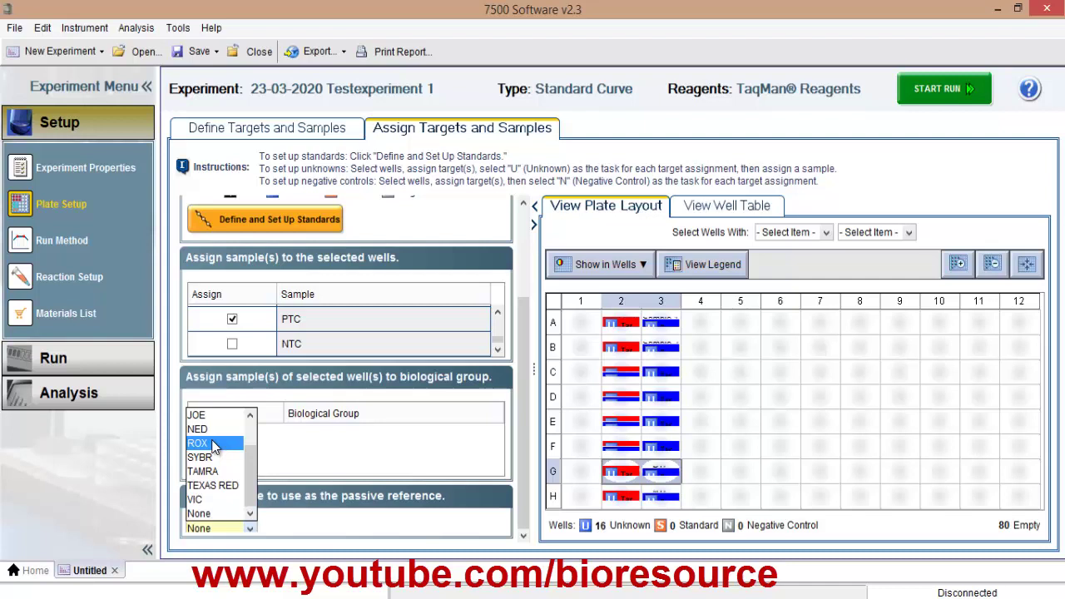
pyautogui.click(249, 532)
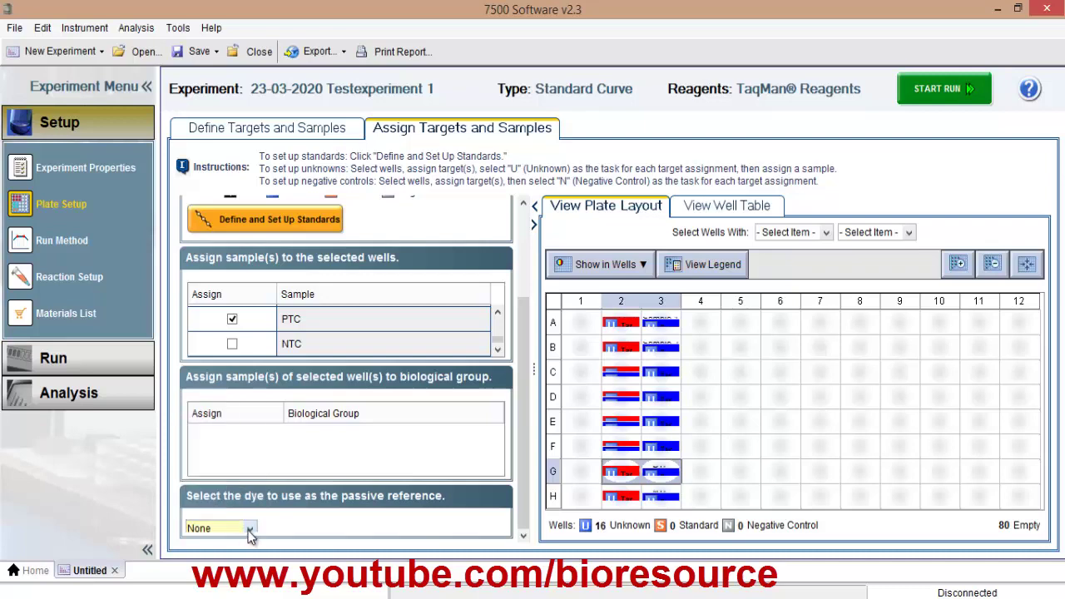
# - In the run method, enable data collection at the 60.0 °C cycling step
pyautogui.click(71, 240)
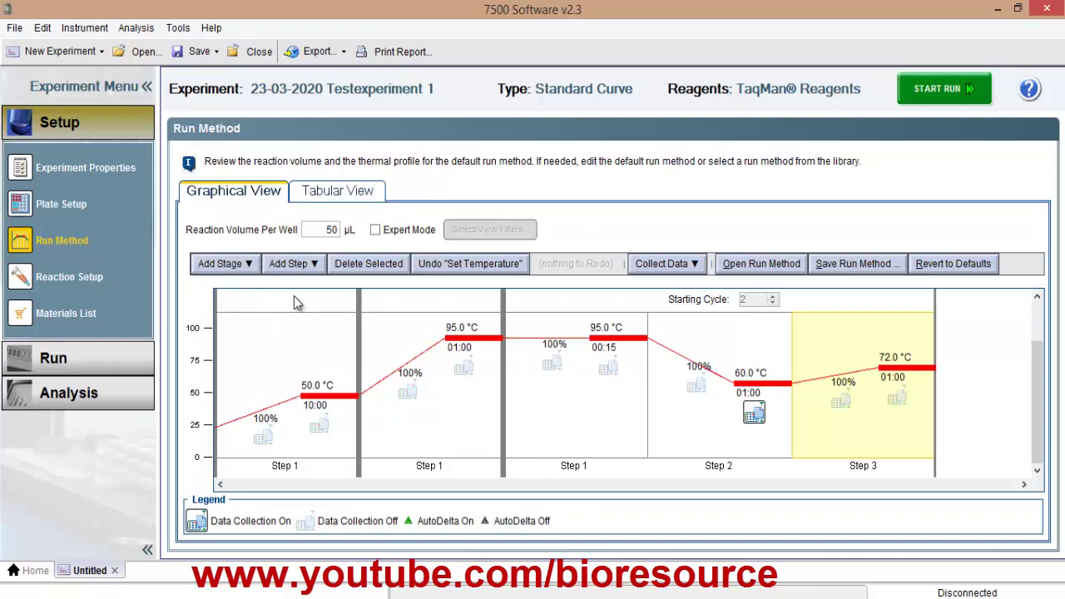
pyautogui.click(327, 332)
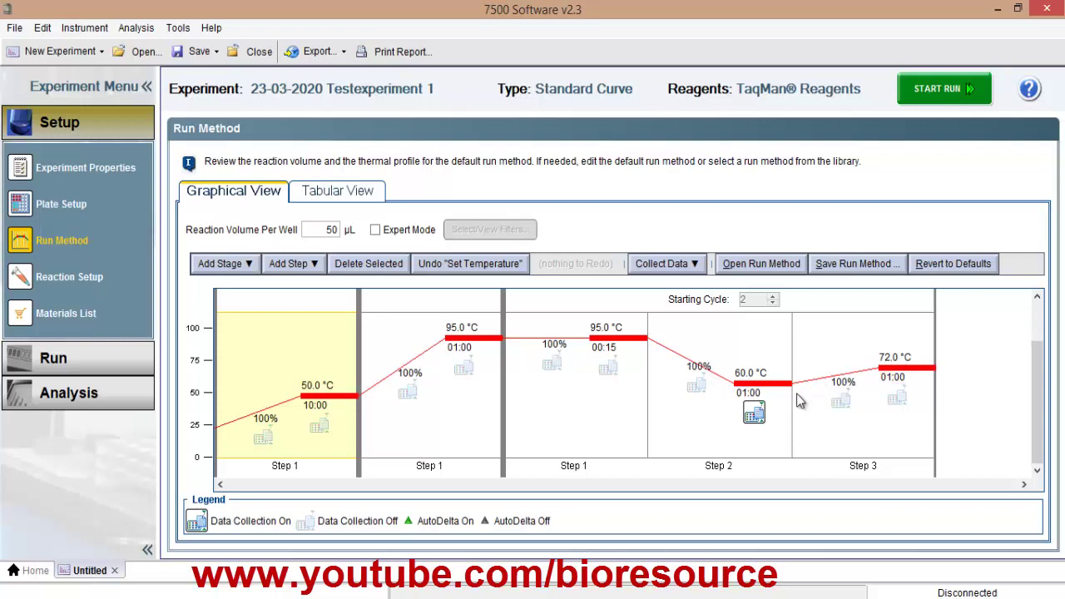
pyautogui.click(754, 415)
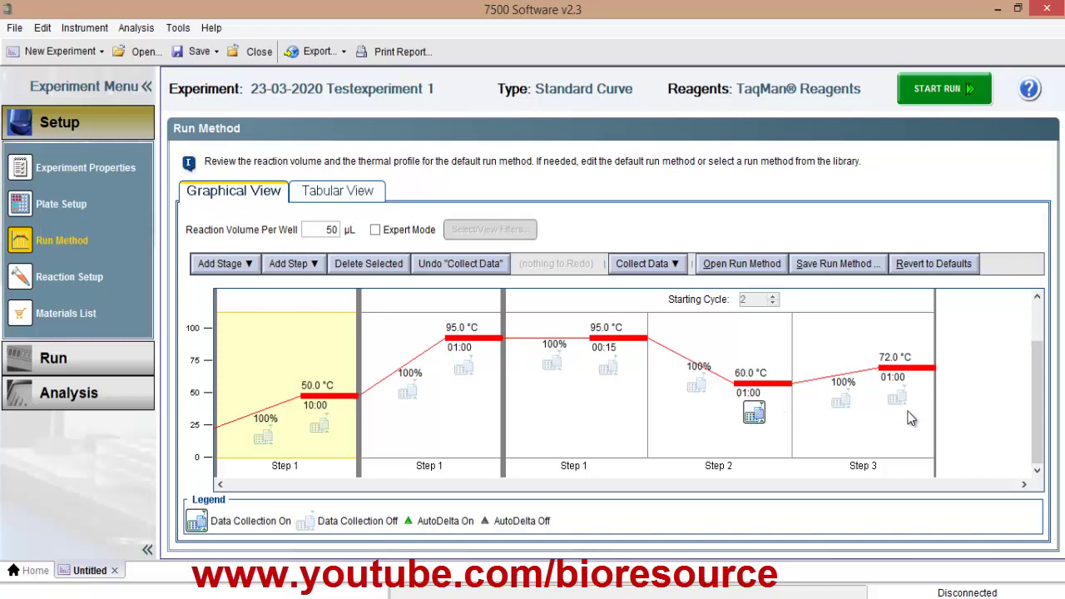
# - Keep data collection at 60.0 °C and change Reaction Volume Per Well from 50 to 10 µL
pyautogui.click(761, 416)
pyautogui.doubleClick(330, 230)
pyautogui.write('10')
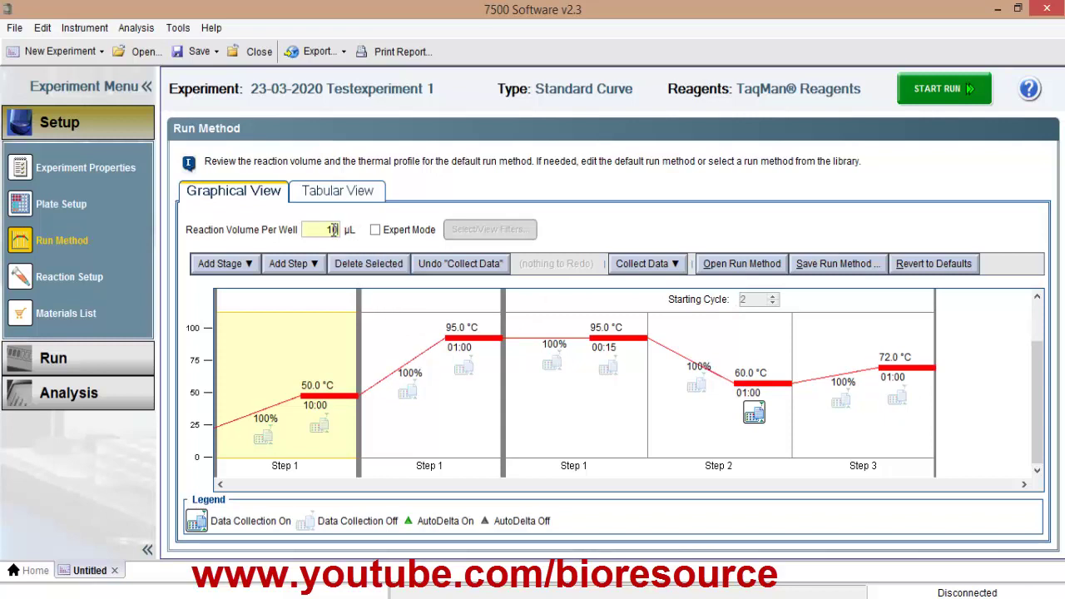
# - Review the Expert Mode filter selection without changes, leaving Expert Mode off
pyautogui.click(375, 232)
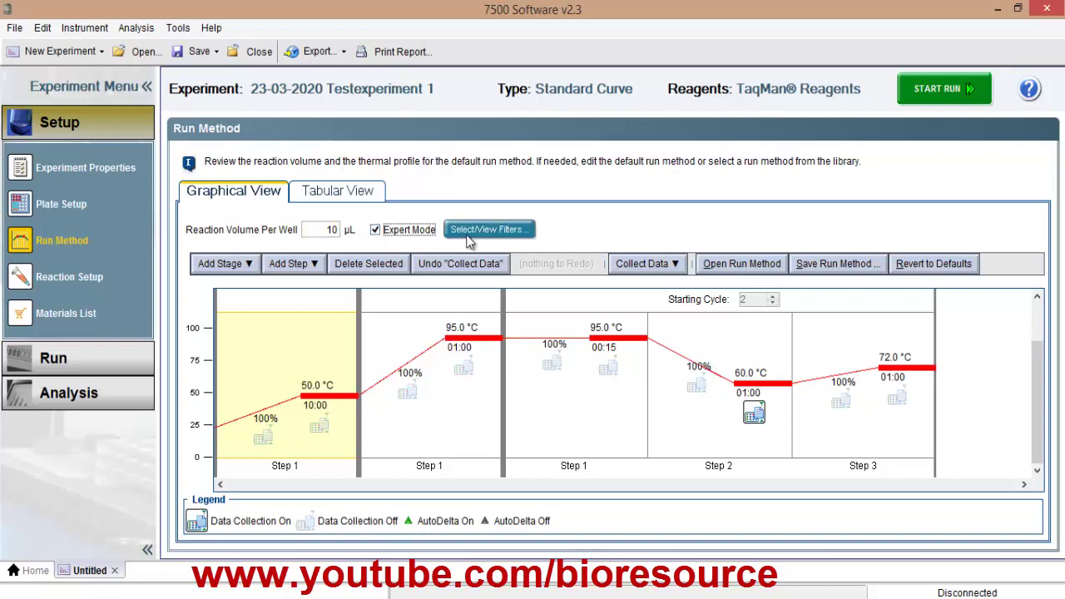
pyautogui.click(468, 237)
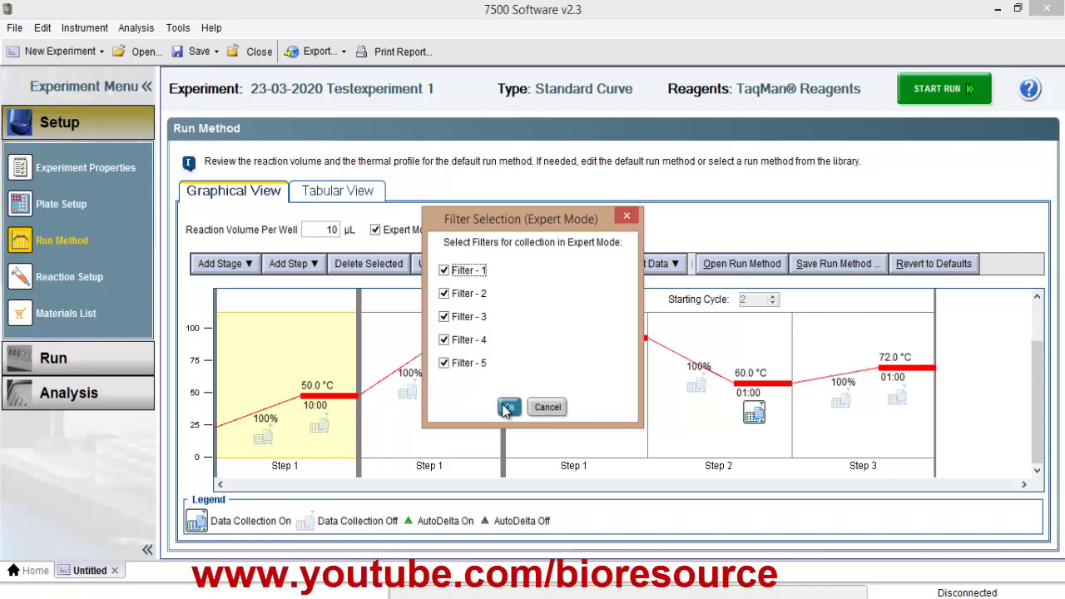
pyautogui.click(506, 407)
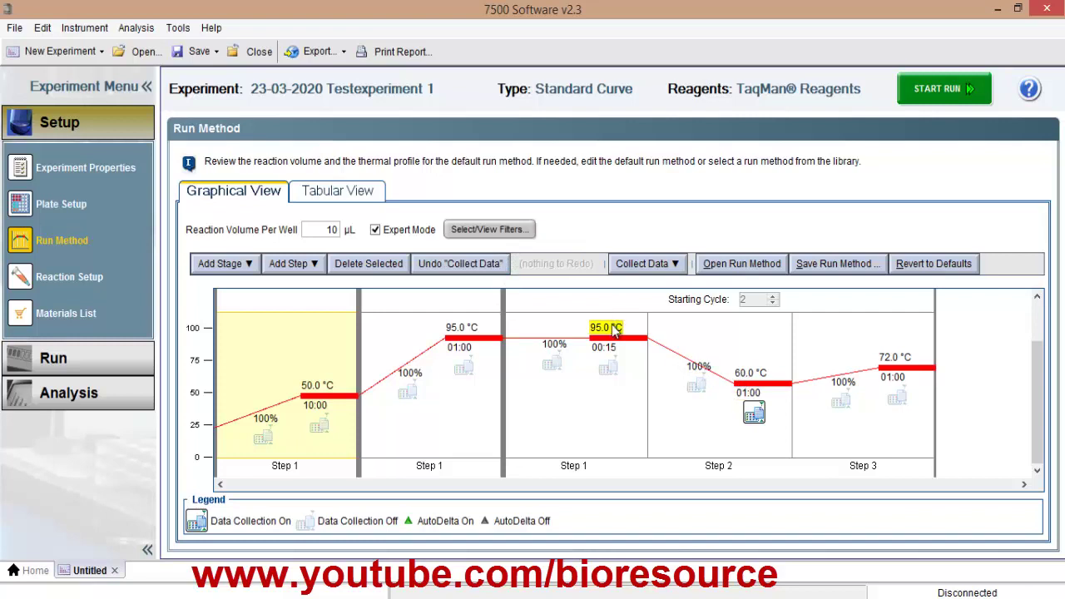
pyautogui.click(489, 229)
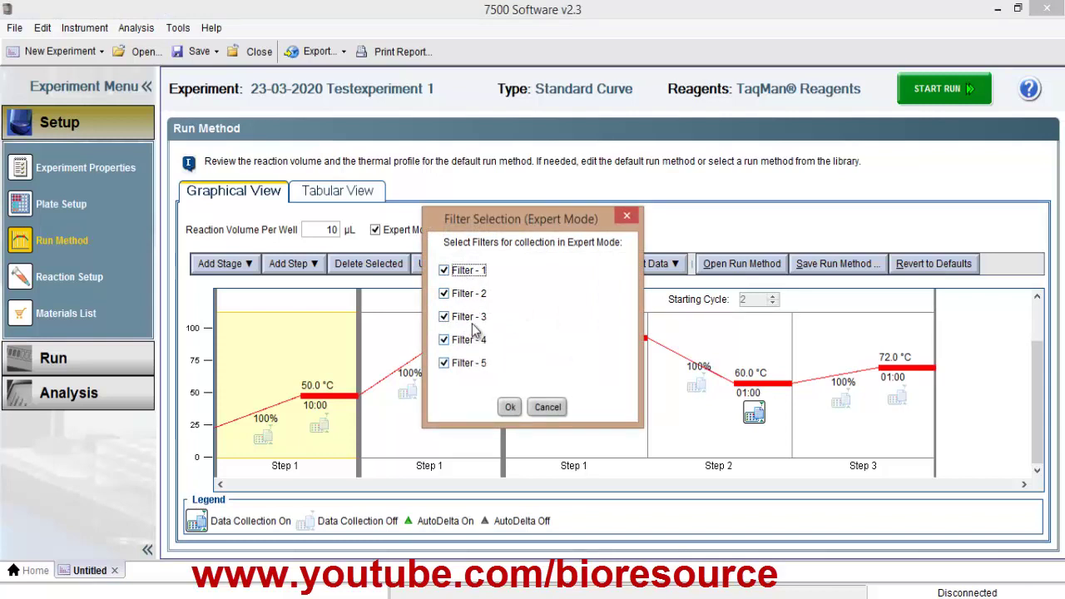
pyautogui.click(542, 407)
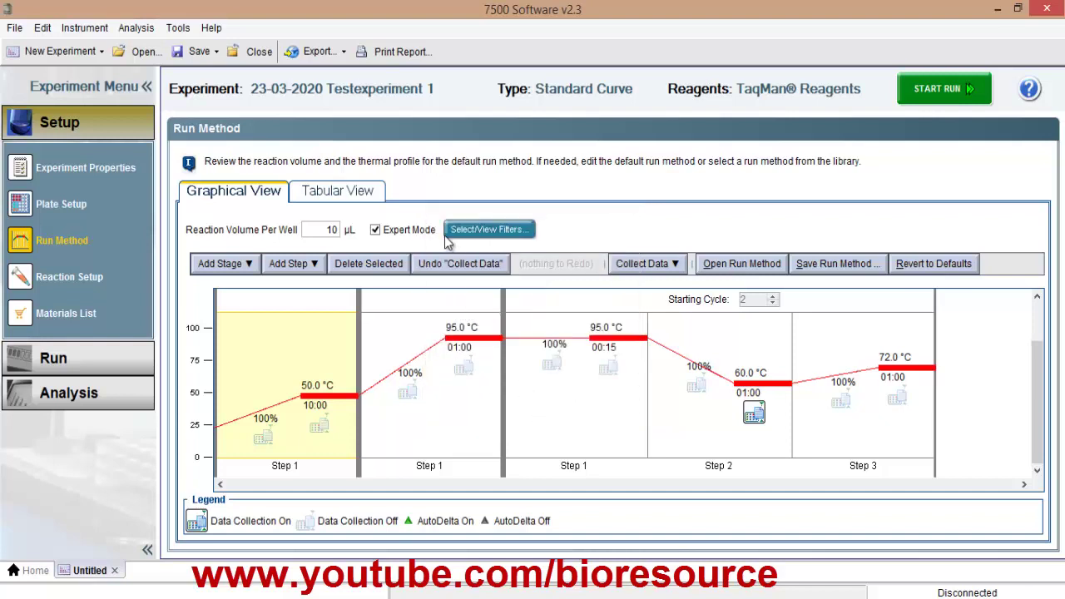
pyautogui.click(395, 234)
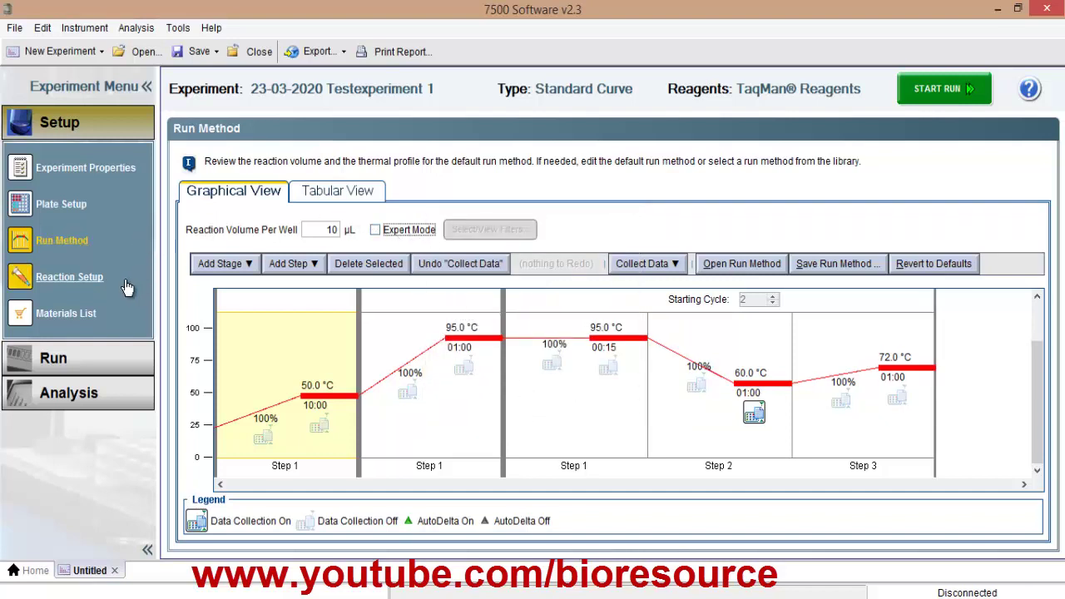
# - Show the run status page and start saving '23-03-2020 Testexperiment 1.eds'
pyautogui.click(106, 355)
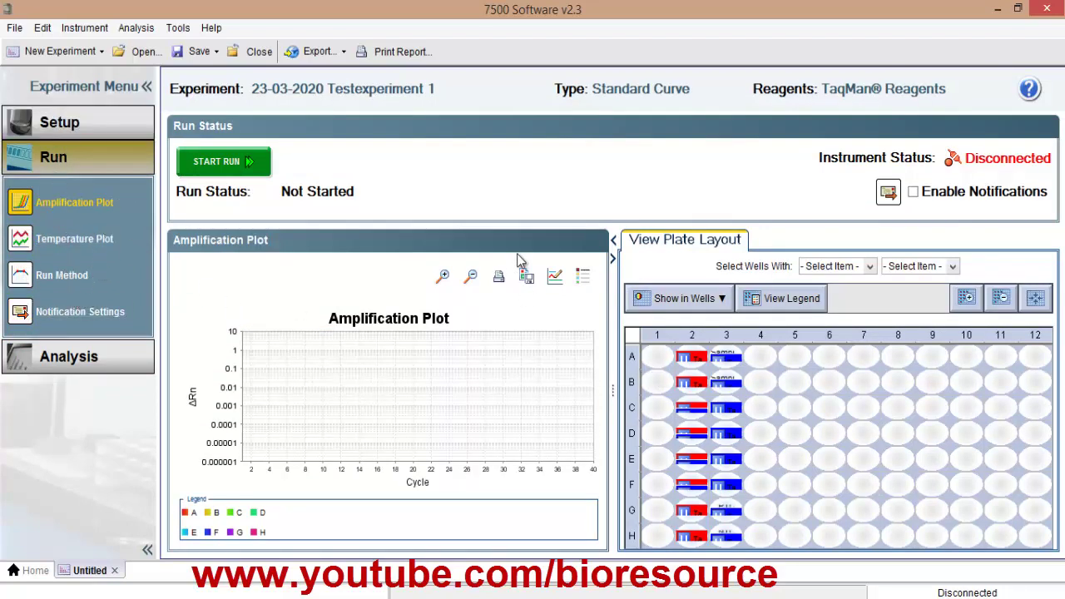
pyautogui.click(180, 57)
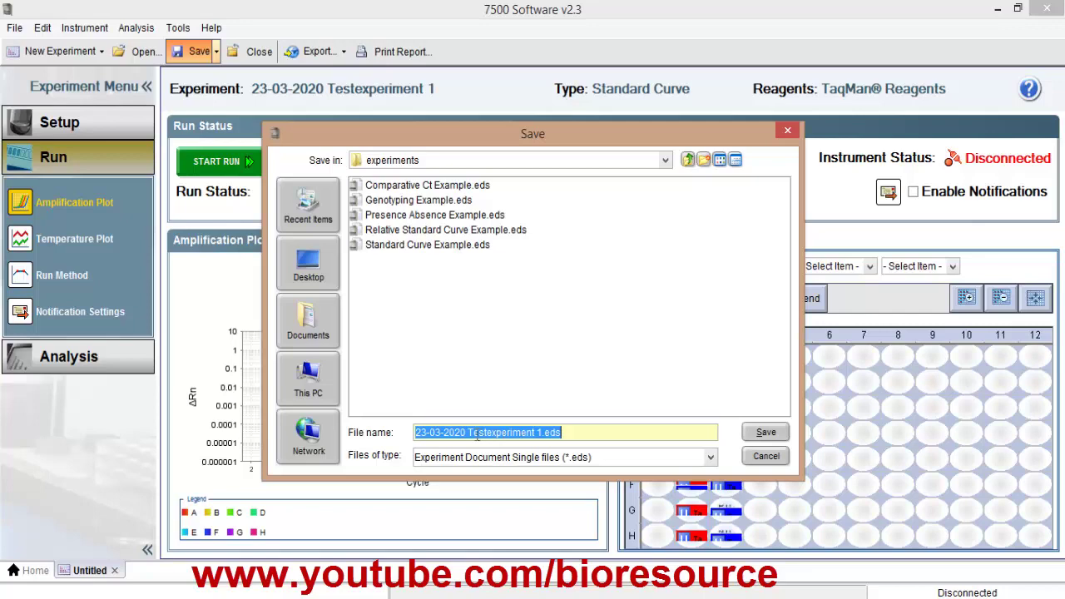
# - Save the experiment as '23-03-2020 Testexperiment 1.eds' in the experiments folder
pyautogui.click(755, 436)
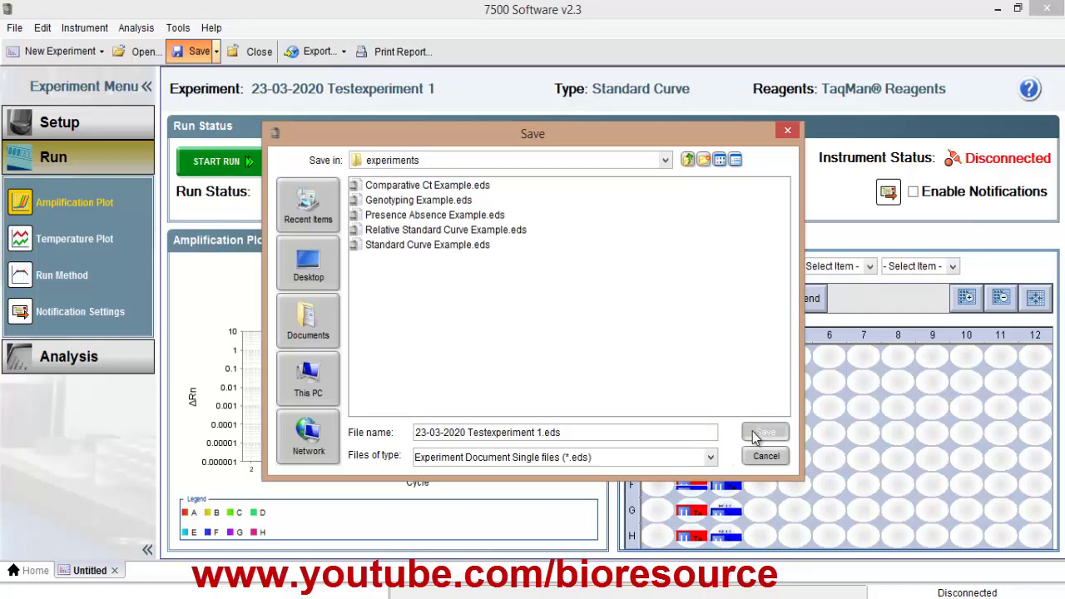